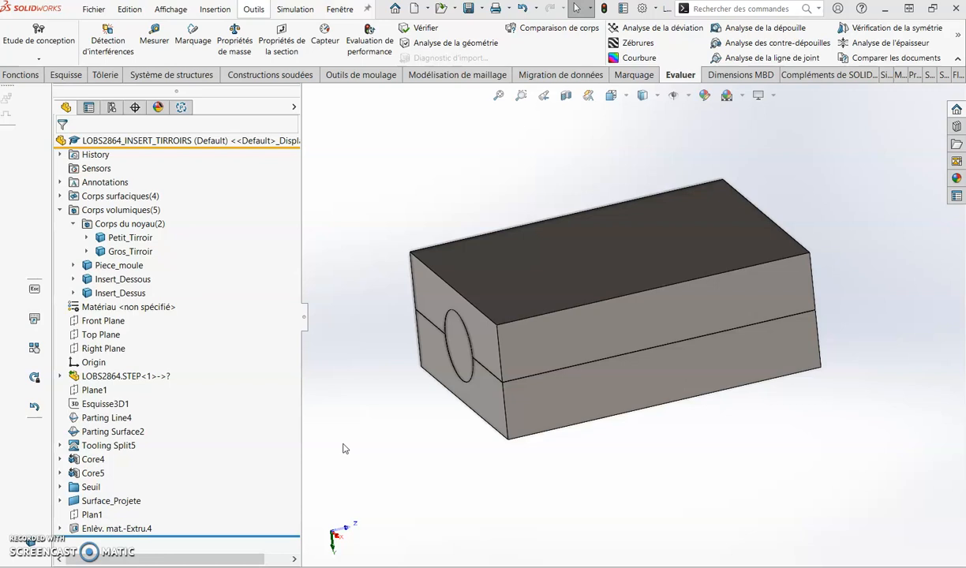
- Hide the Insert_Dessous and Insert_Dessus mold insert bodies to expose the slides and molded part
{"action": "right_click", "coordinate": [505, 258]}
{"action": "left_click", "coordinate": [560, 238]}
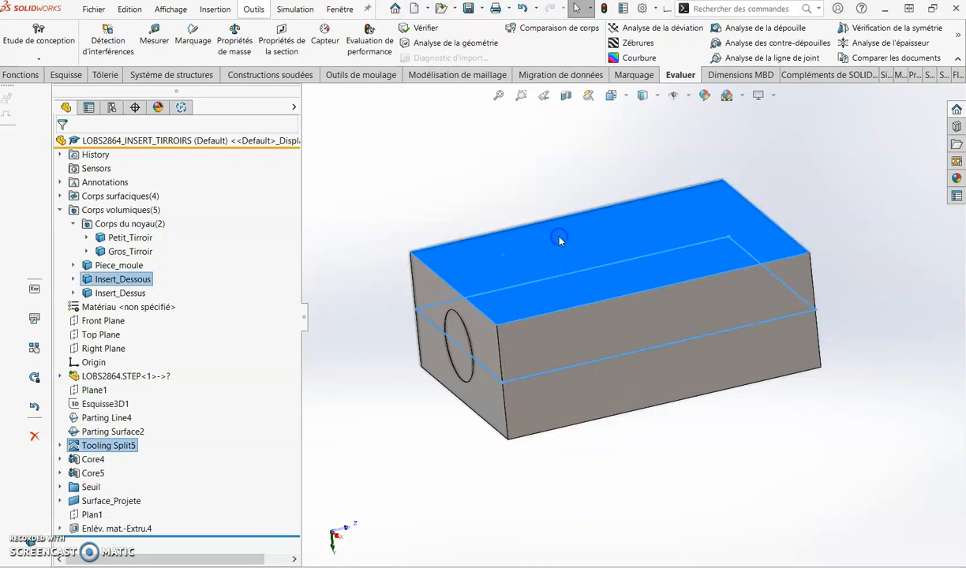
{"action": "right_click", "coordinate": [651, 365]}
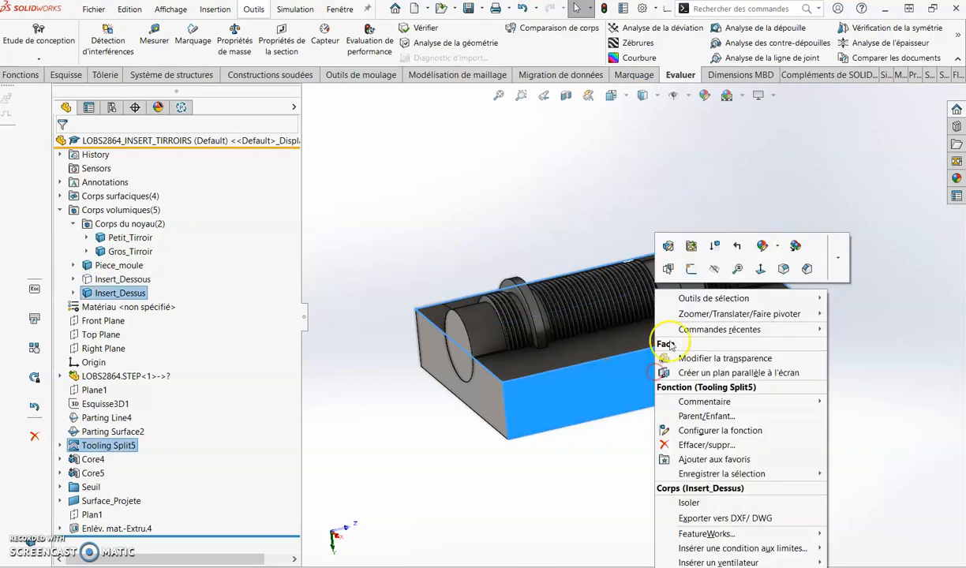
{"action": "left_click", "coordinate": [715, 269]}
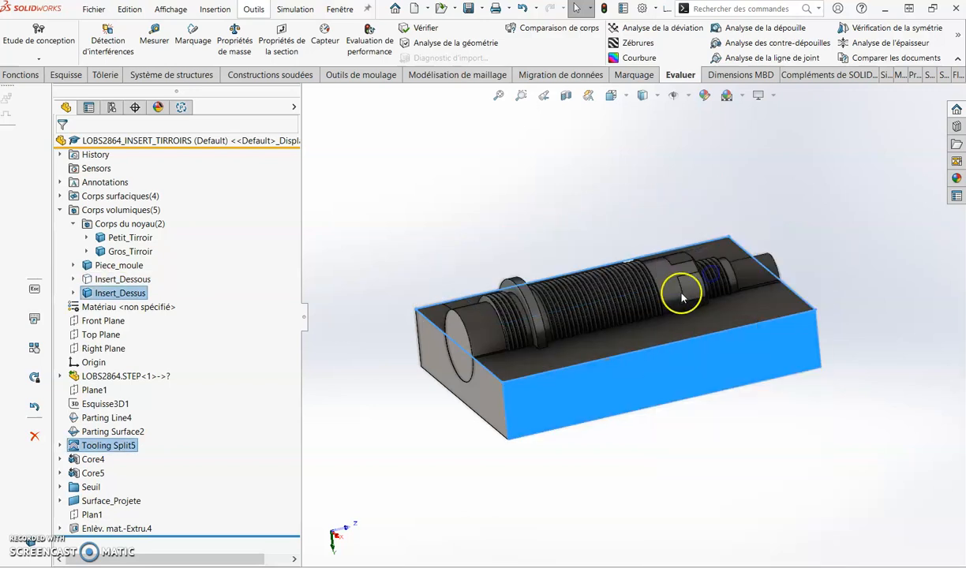
- Hide the Gros_Tirroir and Petit_Tirroir core bodies so that only the molded part is displayed
{"action": "right_click", "coordinate": [474, 325]}
{"action": "left_click", "coordinate": [513, 269]}
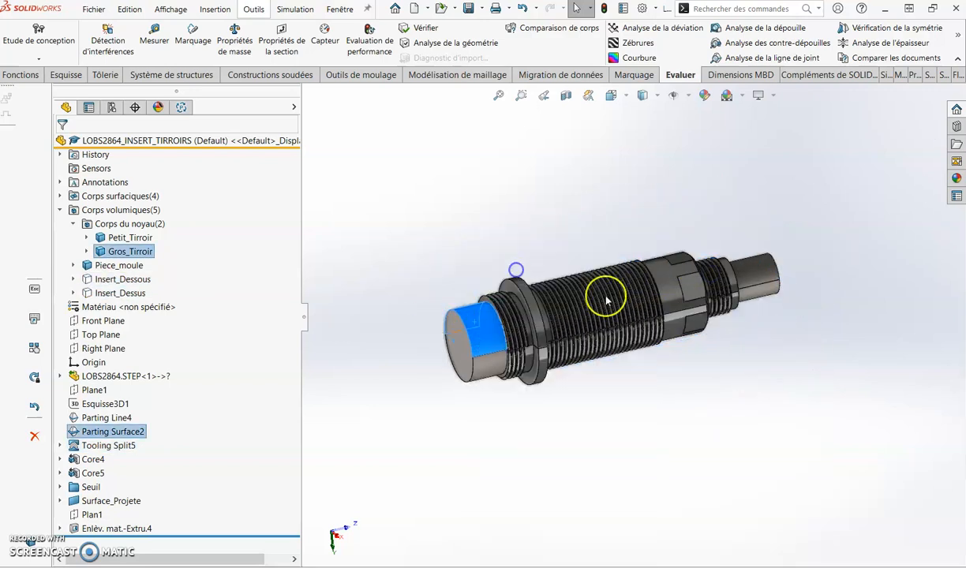
{"action": "right_click", "coordinate": [756, 280]}
{"action": "left_click", "coordinate": [777, 254]}
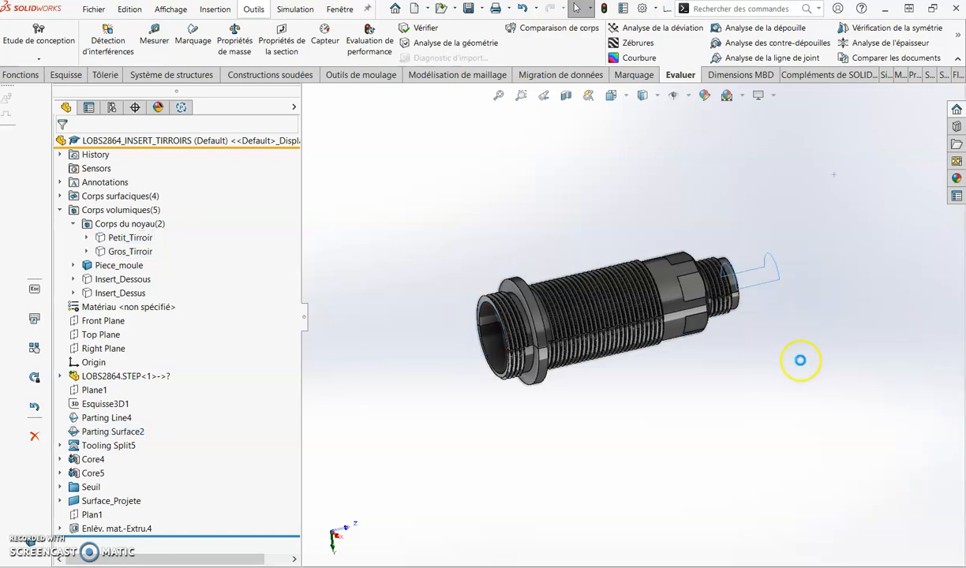
{"action": "scroll", "coordinate": [608, 312], "scroll_direction": "down", "scroll_amount": 3}
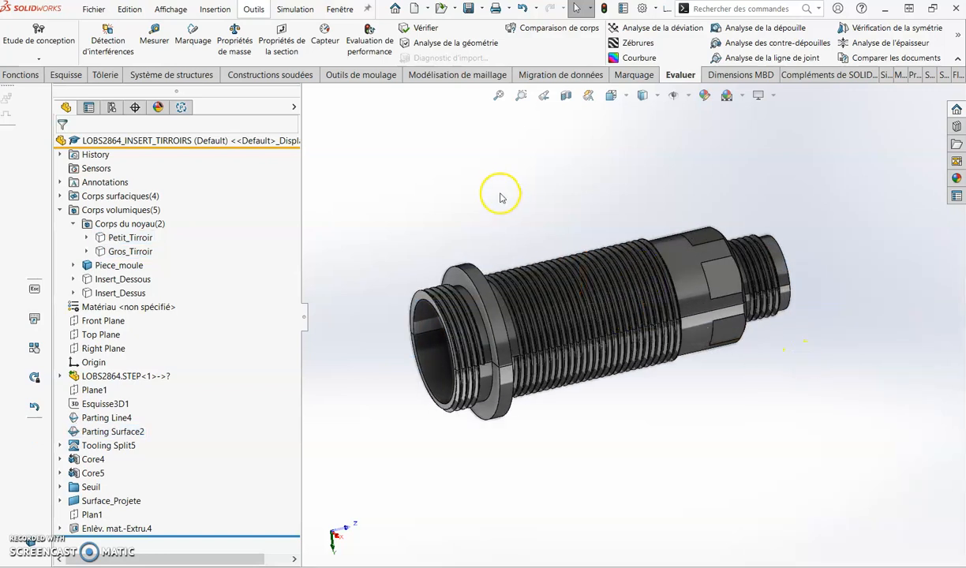
{"action": "scroll", "coordinate": [548, 211], "scroll_direction": "down", "scroll_amount": 1}
{"action": "scroll", "coordinate": [844, 412], "scroll_direction": "up", "scroll_amount": 1}
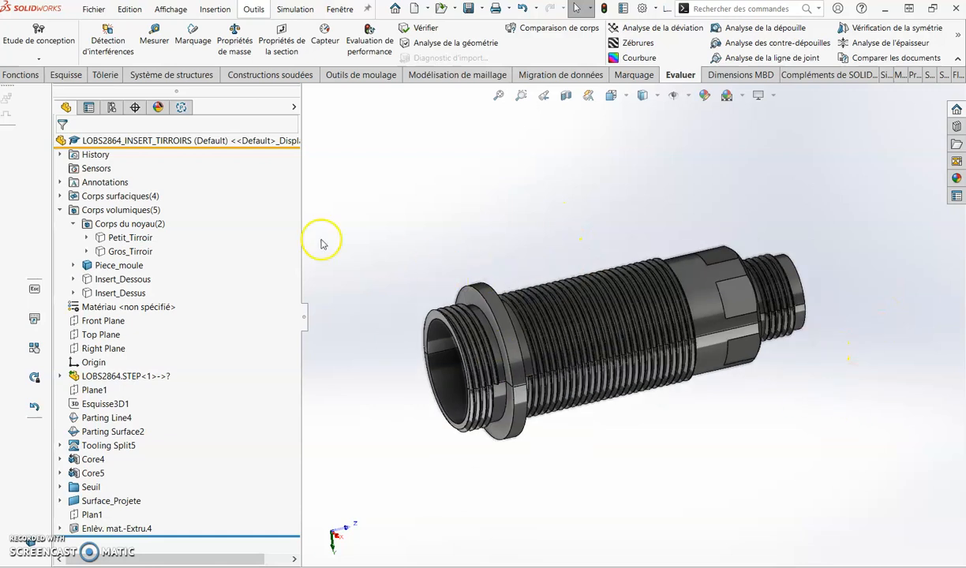
- Show the Gros_Tirroir and Petit_Tirroir core bodies at the two ends of the molded part
{"action": "right_click", "coordinate": [131, 251]}
{"action": "left_click", "coordinate": [143, 236]}
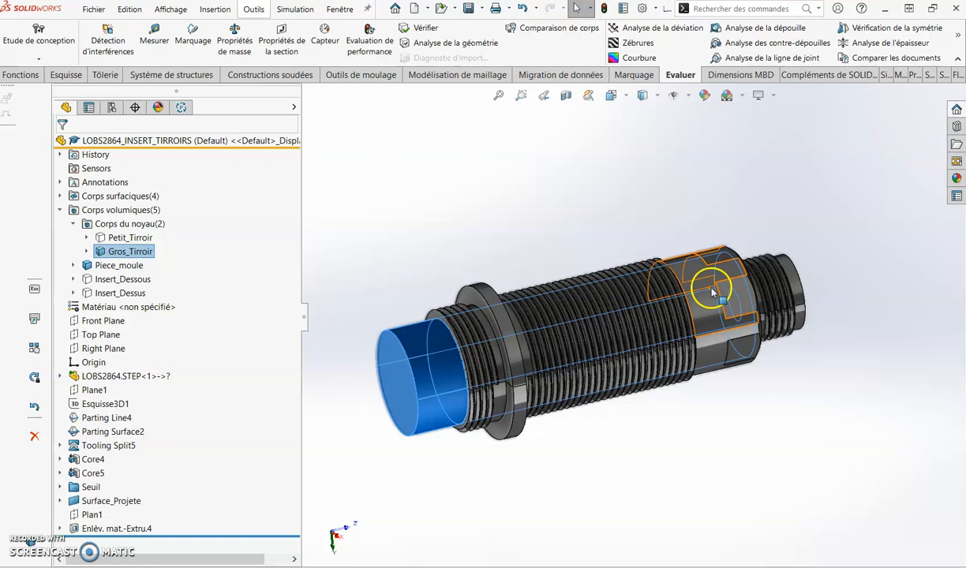
{"action": "left_click", "coordinate": [474, 201]}
{"action": "right_click", "coordinate": [139, 237]}
{"action": "key", "text": "Escape"}
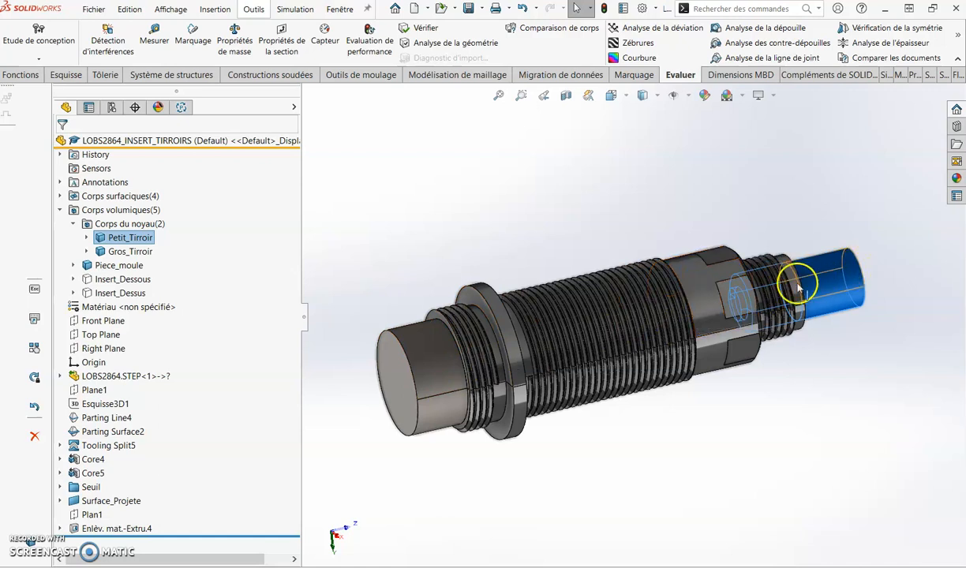
{"action": "left_click", "coordinate": [774, 462]}
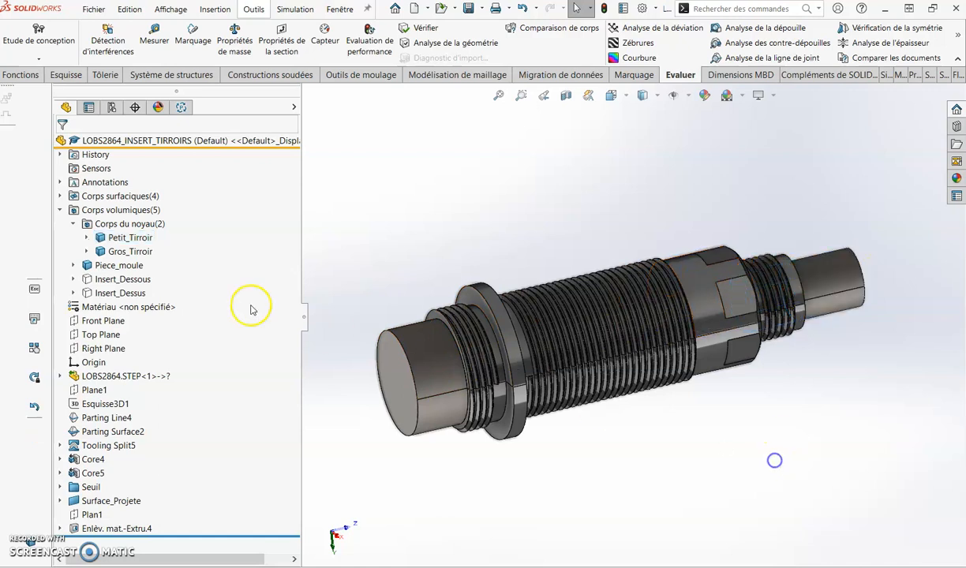
- Show the Insert_Dessous and Insert_Dessus bodies around the molded part
{"action": "right_click", "coordinate": [140, 279]}
{"action": "left_click", "coordinate": [155, 262]}
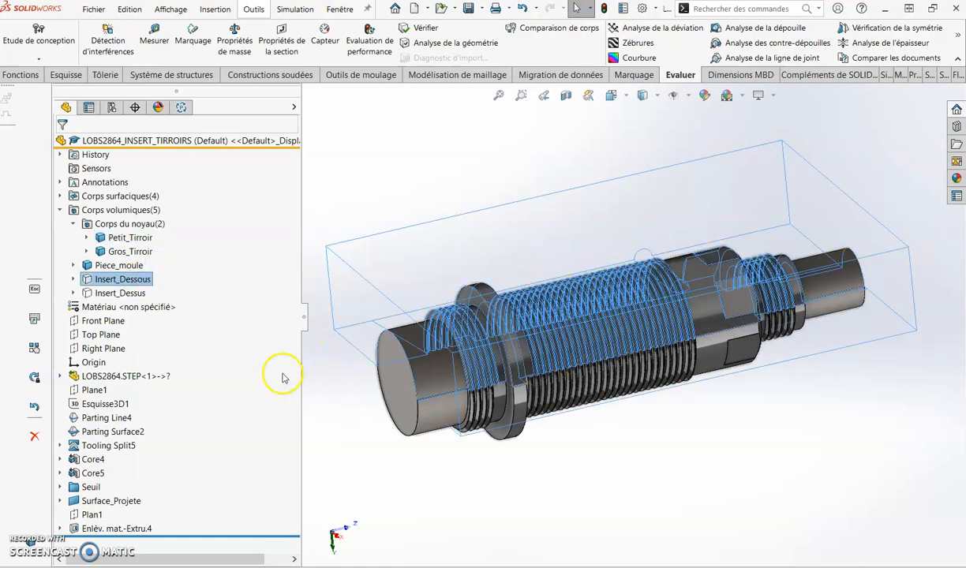
{"action": "left_click", "coordinate": [119, 293]}
{"action": "right_click", "coordinate": [126, 293]}
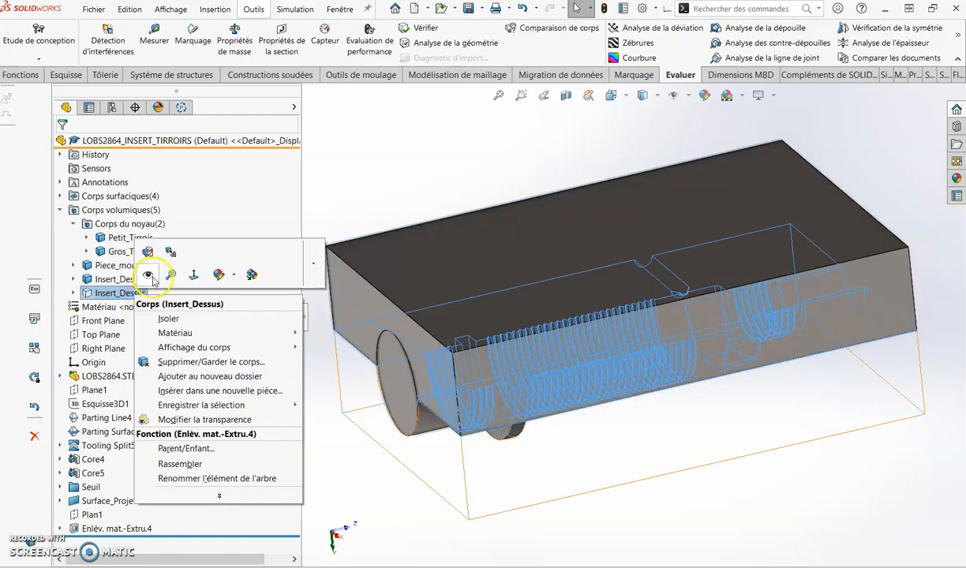
{"action": "left_click", "coordinate": [150, 276]}
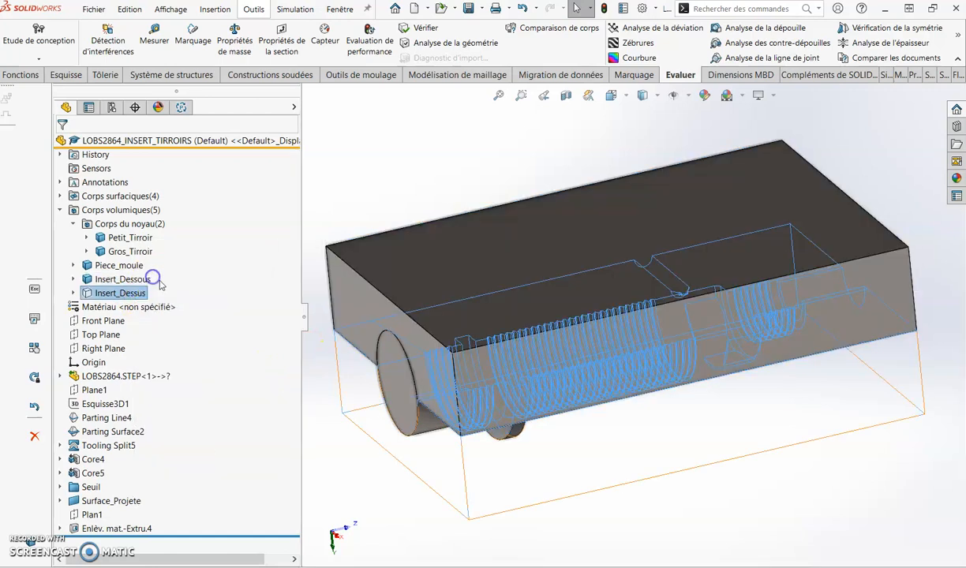
- Section the model view along the Right Plane and examine the Petit_Tirroir, Gros_Tirroir and insert bodies in the cut
{"action": "left_click", "coordinate": [565, 95]}
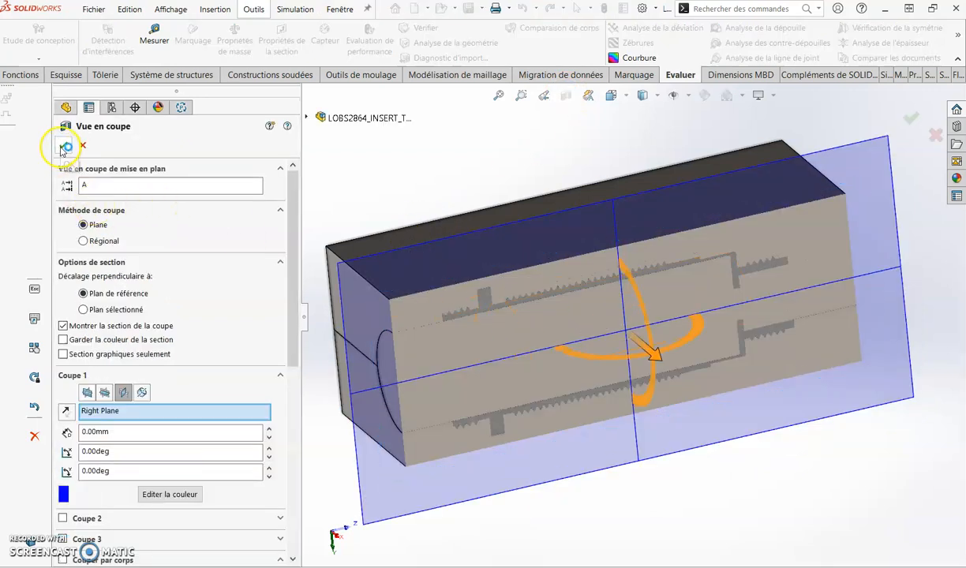
{"action": "left_click", "coordinate": [62, 146]}
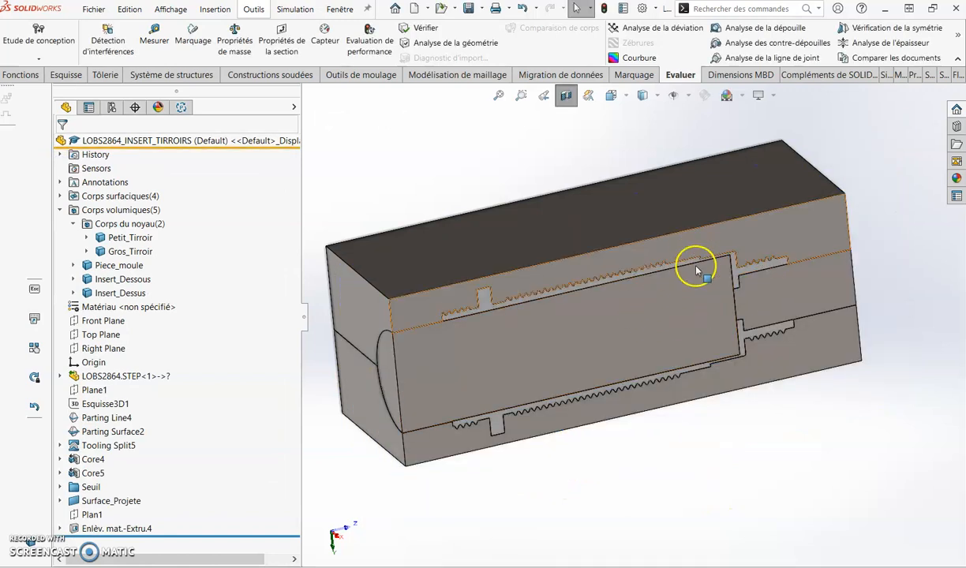
{"action": "left_click", "coordinate": [142, 239]}
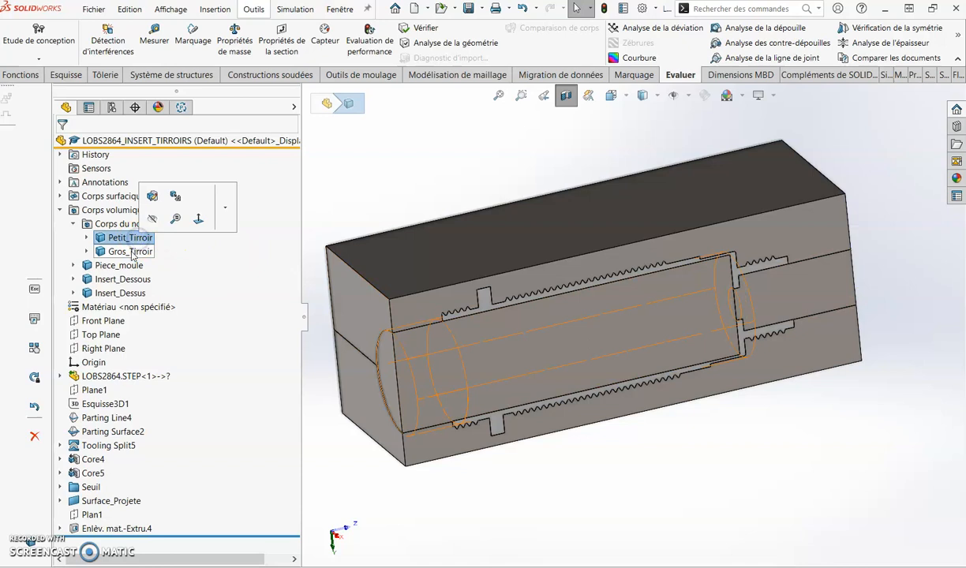
{"action": "left_click", "coordinate": [132, 252]}
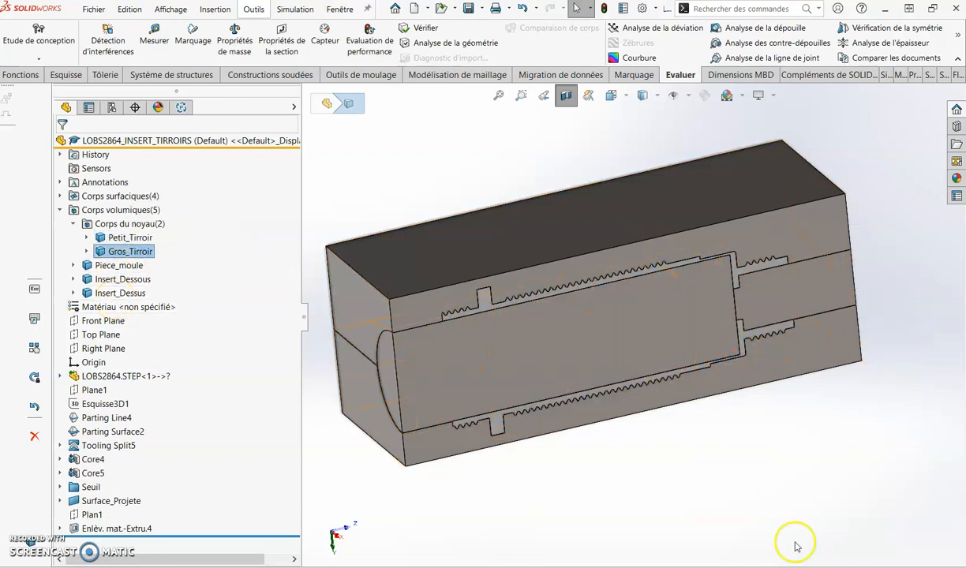
{"action": "left_click", "coordinate": [799, 515]}
{"action": "scroll", "coordinate": [714, 418], "scroll_direction": "up", "scroll_amount": 1}
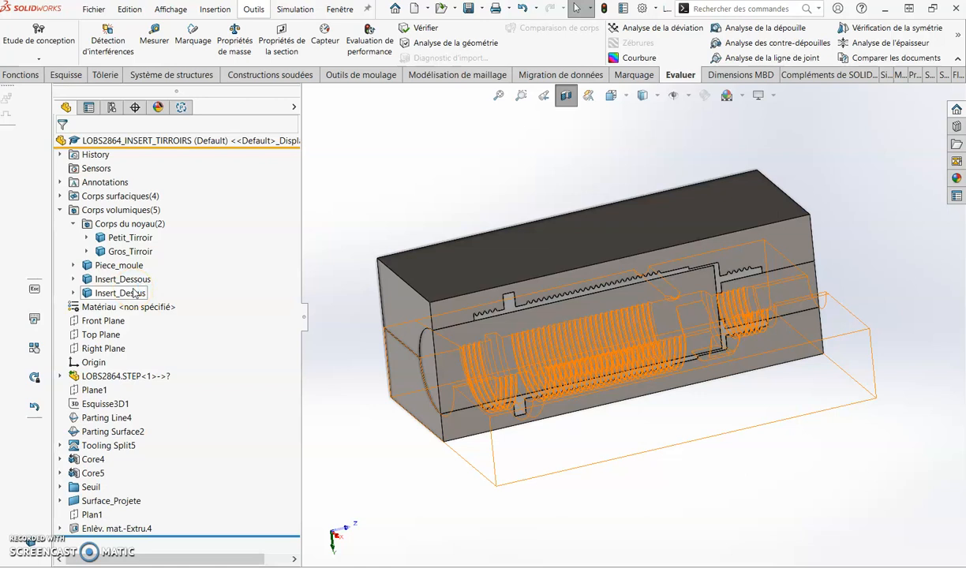
{"action": "left_click", "coordinate": [411, 163]}
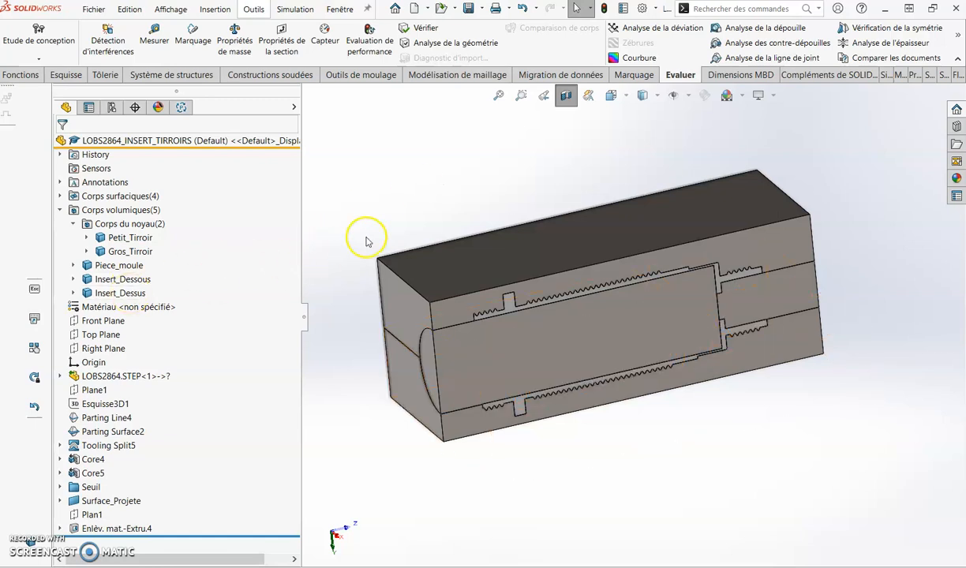
- Insert the Petit_Tirroir body into a new part with visual properties propagated, and save it as LOBS2864_INSERT_TIRROIRS-Petit_Tirroir.SLDPRT
{"action": "right_click", "coordinate": [127, 240]}
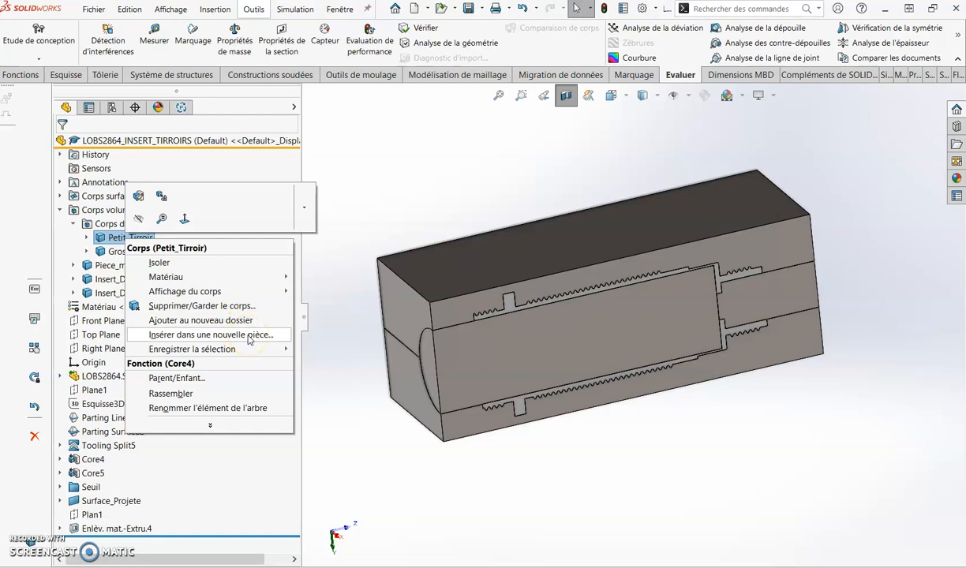
{"action": "left_click", "coordinate": [249, 334]}
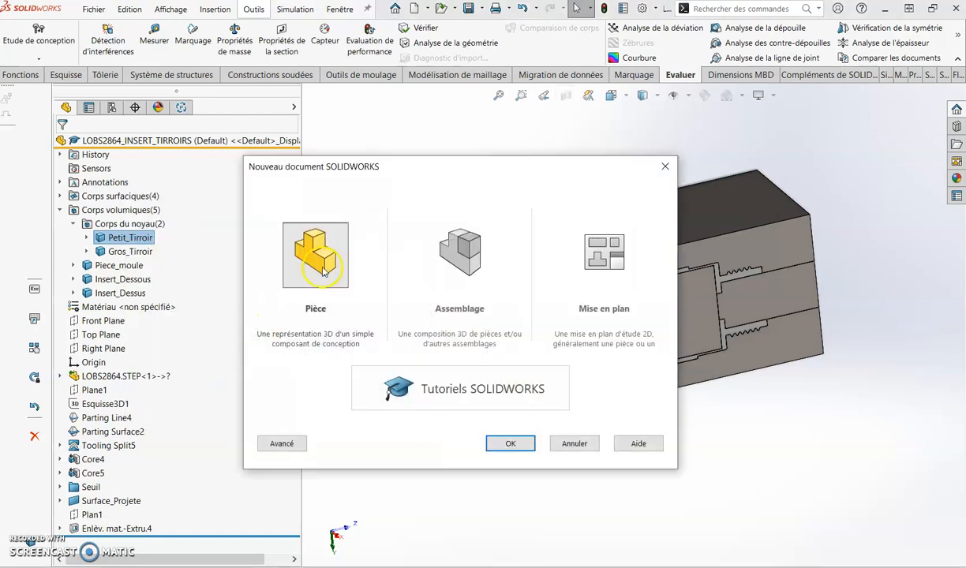
{"action": "left_click", "coordinate": [511, 443]}
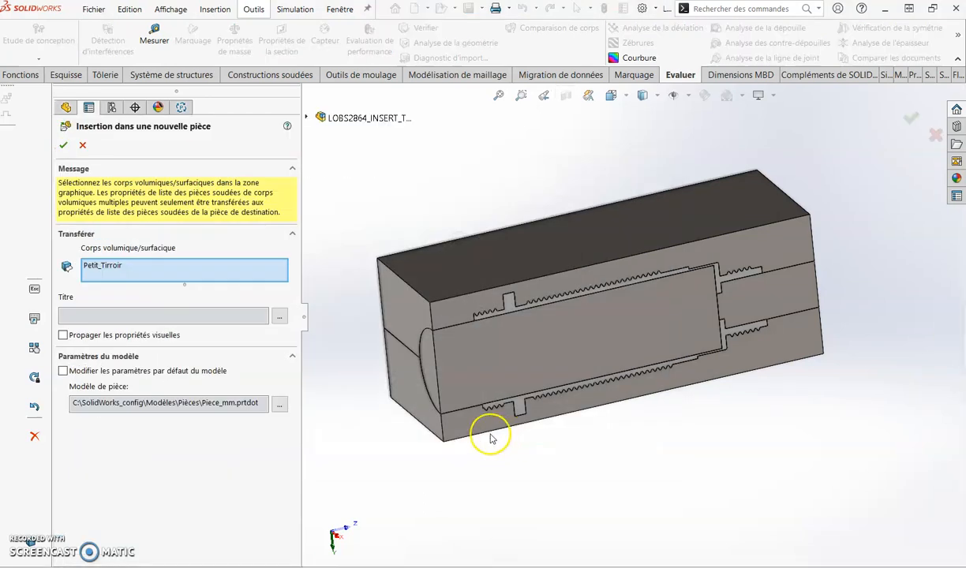
{"action": "left_click", "coordinate": [118, 268]}
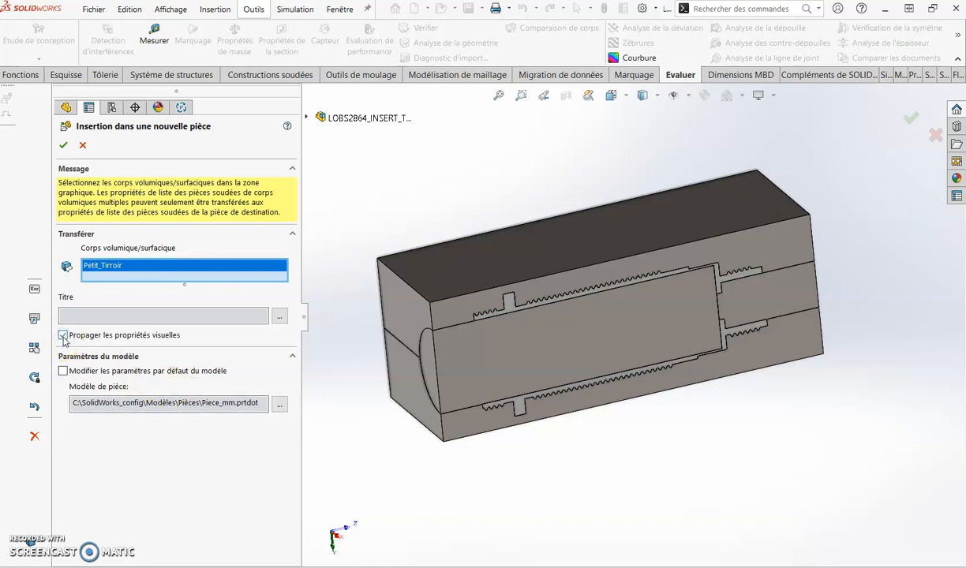
{"action": "left_click", "coordinate": [127, 310]}
{"action": "left_click", "coordinate": [159, 318]}
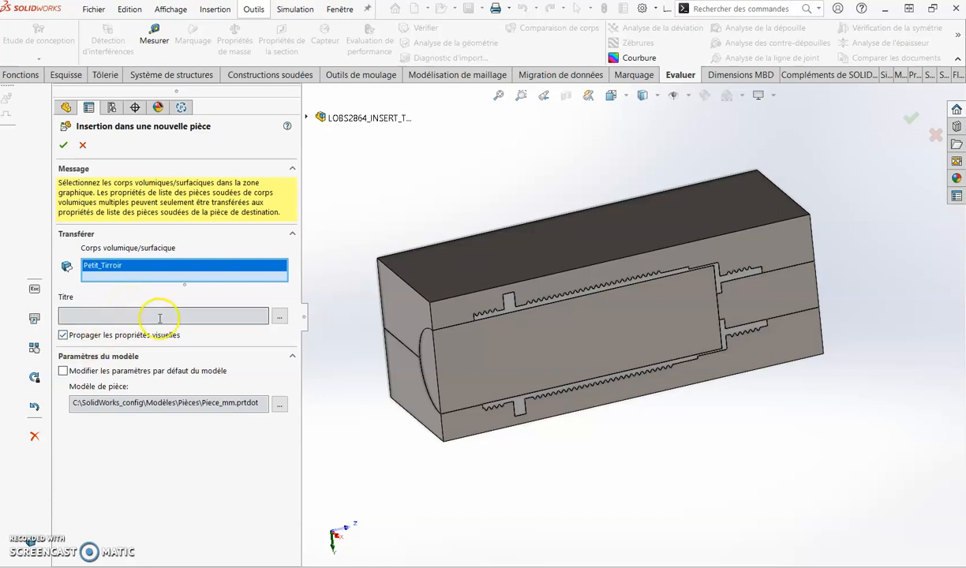
{"action": "left_click", "coordinate": [62, 145]}
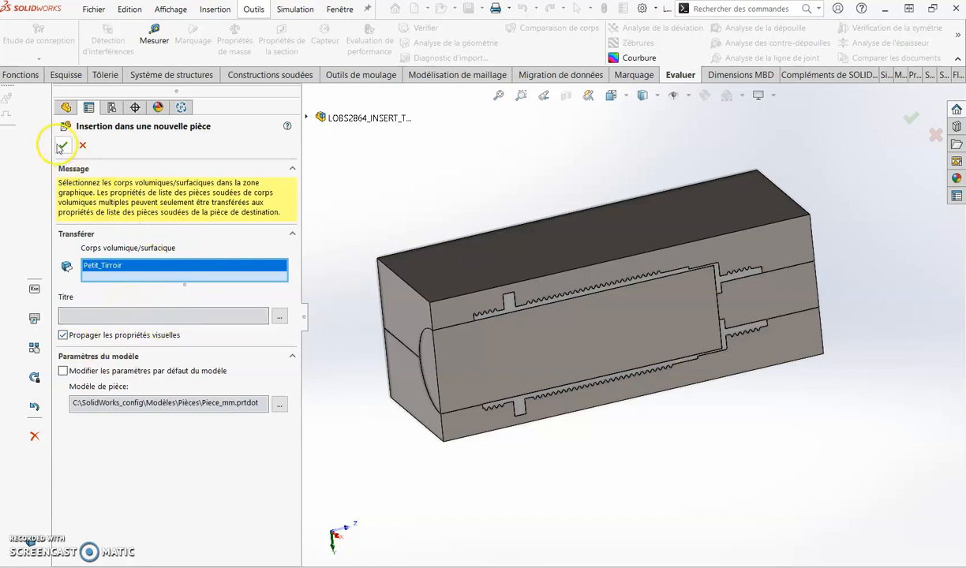
{"action": "left_click", "coordinate": [138, 266]}
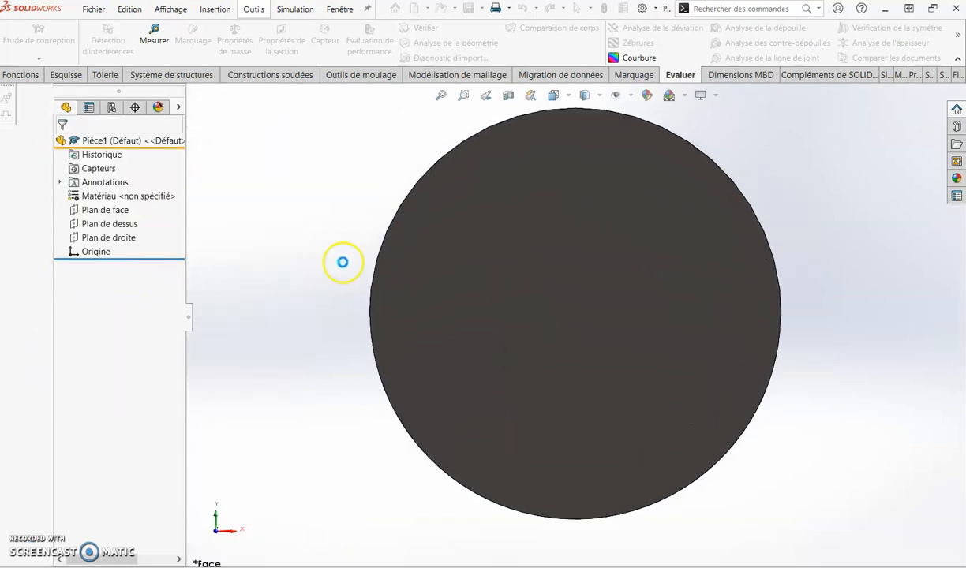
{"action": "key", "text": "ctrl+s"}
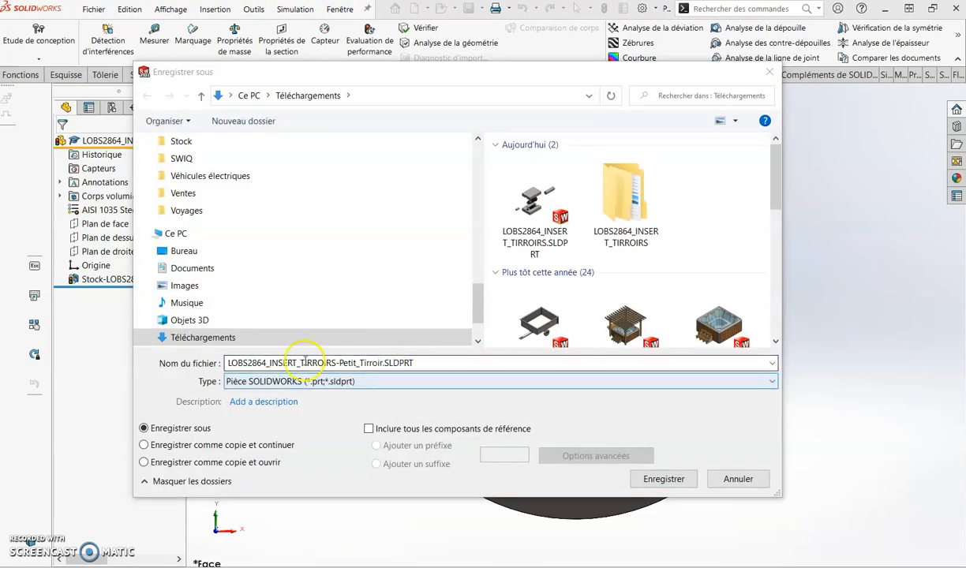
{"action": "left_click", "coordinate": [663, 480]}
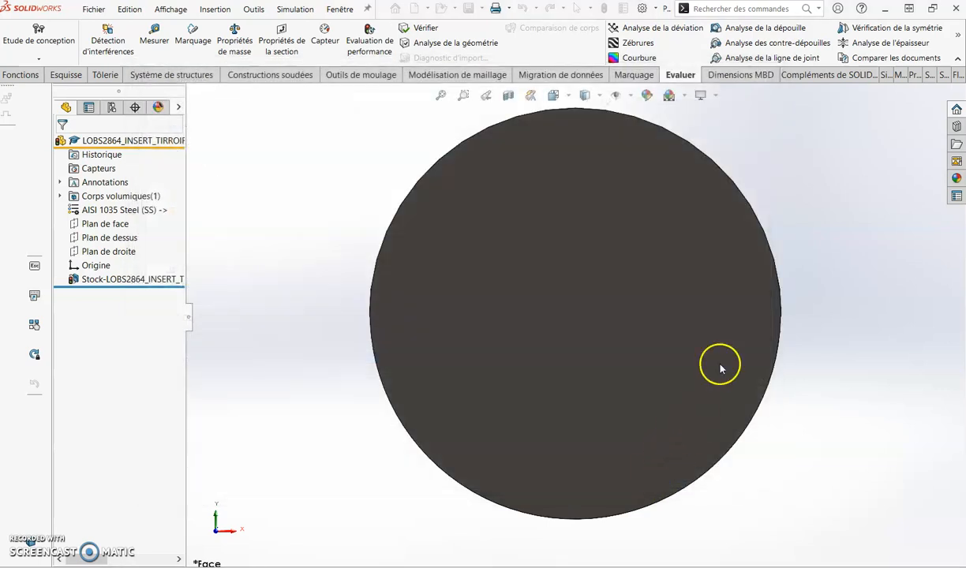
- Review the external references of the new part's Stock feature, including the option for breaking them all, without applying changes
{"action": "middle_click_drag", "start_coordinate": [799, 220], "coordinate": [751, 244]}
{"action": "scroll", "coordinate": [751, 243], "scroll_direction": "up", "scroll_amount": 4}
{"action": "middle_click_drag", "start_coordinate": [694, 258], "coordinate": [740, 212]}
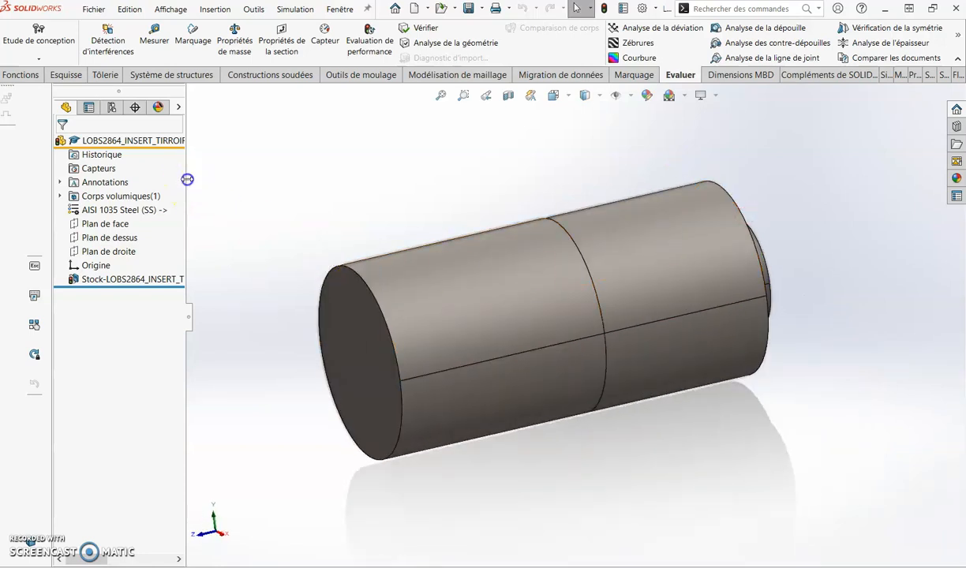
{"action": "left_click_drag", "start_coordinate": [186, 180], "coordinate": [313, 171]}
{"action": "scroll", "coordinate": [479, 330], "scroll_direction": "down", "scroll_amount": 2}
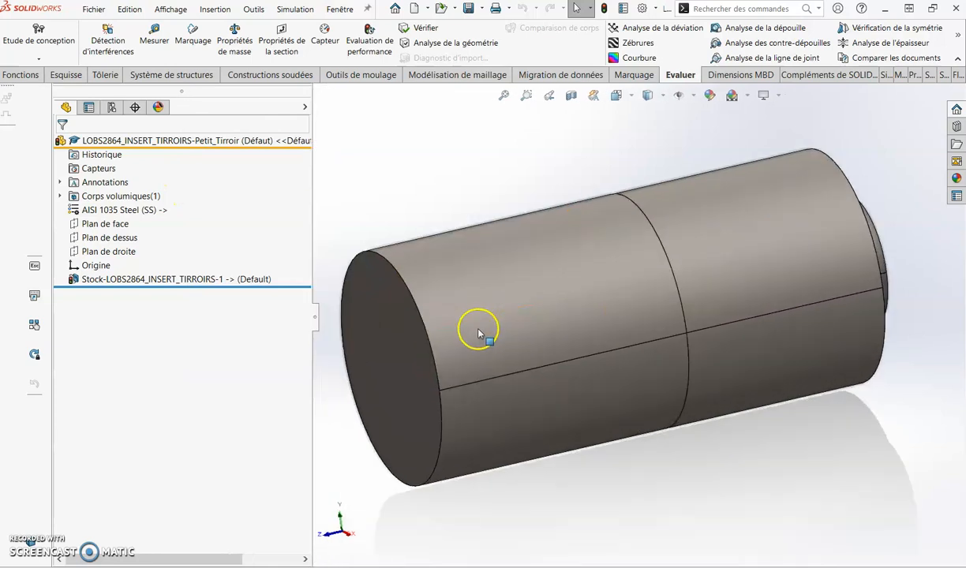
{"action": "right_click", "coordinate": [222, 281]}
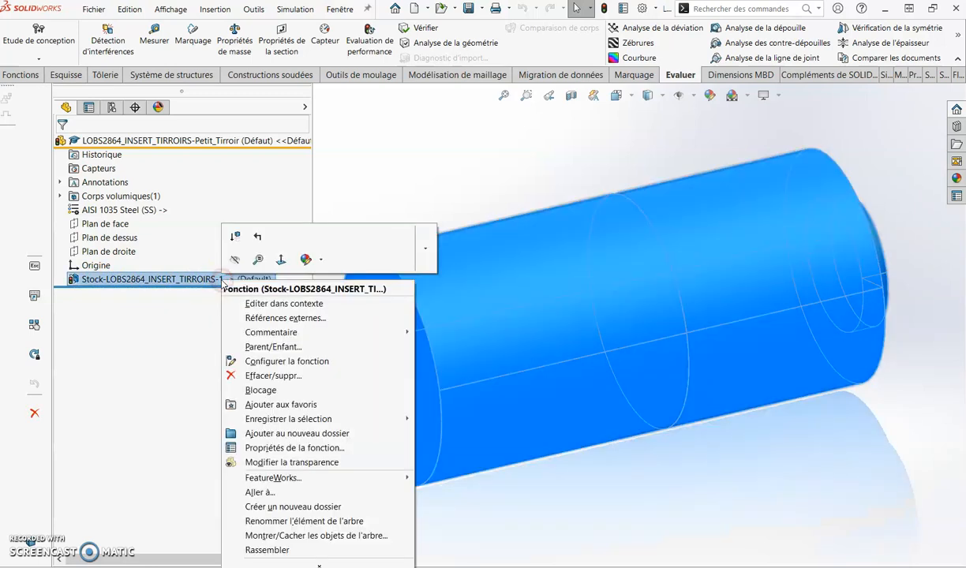
{"action": "left_click", "coordinate": [348, 319]}
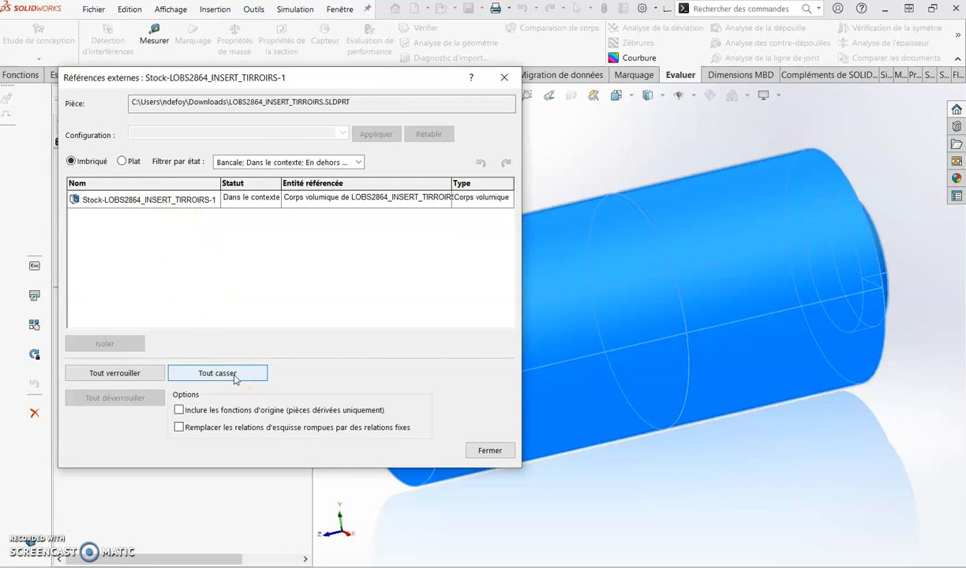
{"action": "left_click", "coordinate": [488, 450]}
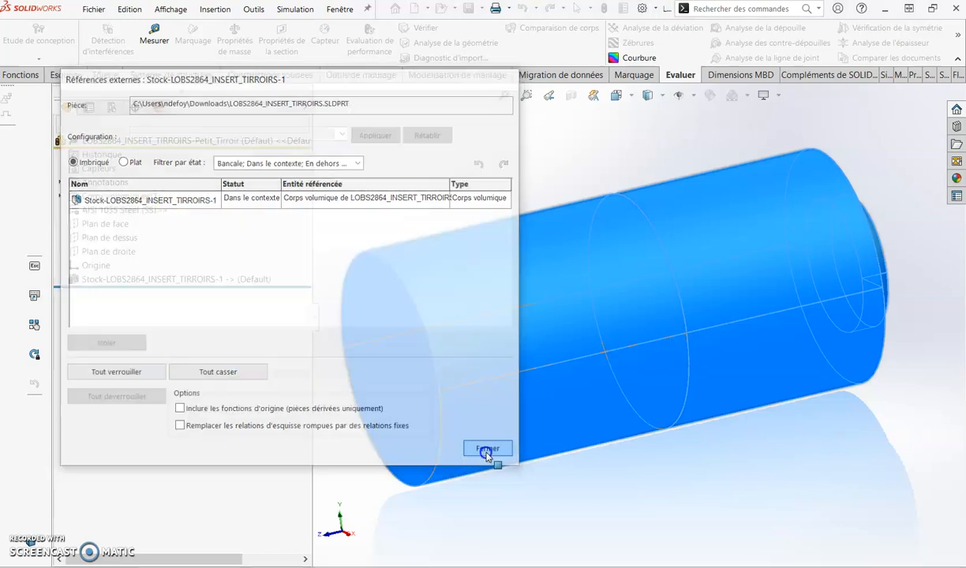
{"action": "middle_click_drag", "start_coordinate": [702, 376], "coordinate": [591, 345]}
{"action": "scroll", "coordinate": [637, 359], "scroll_direction": "up", "scroll_amount": 5}
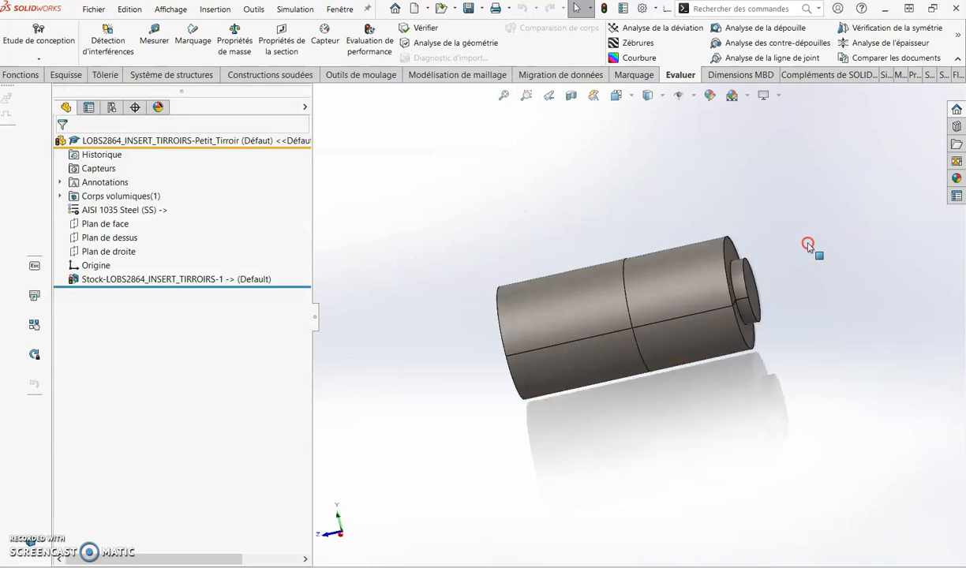
{"action": "middle_click_drag", "start_coordinate": [811, 246], "coordinate": [763, 260]}
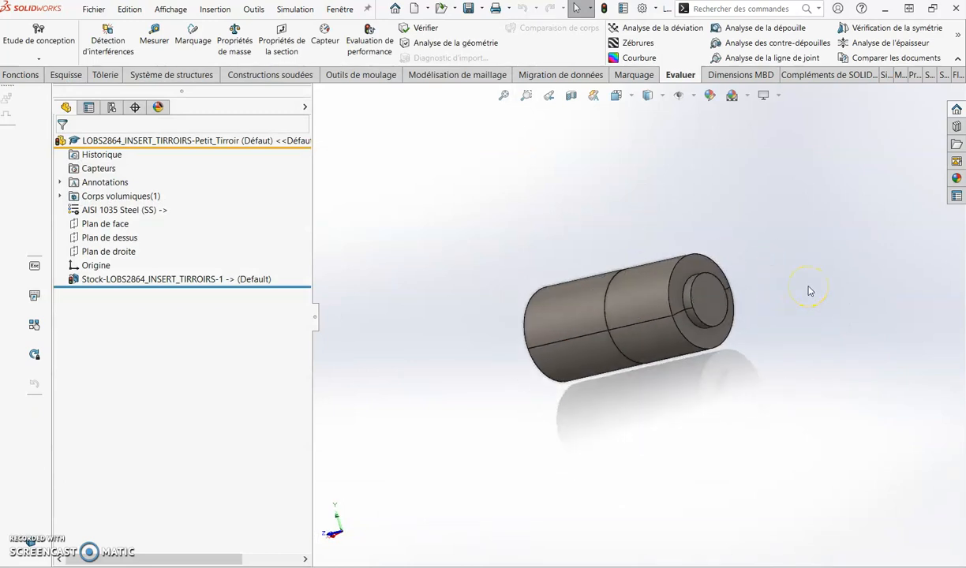
- Start an extruded cut on the small stepped end face and sketch a circle about 3.9 mm in diameter centred on the origin
{"action": "left_click", "coordinate": [23, 75]}
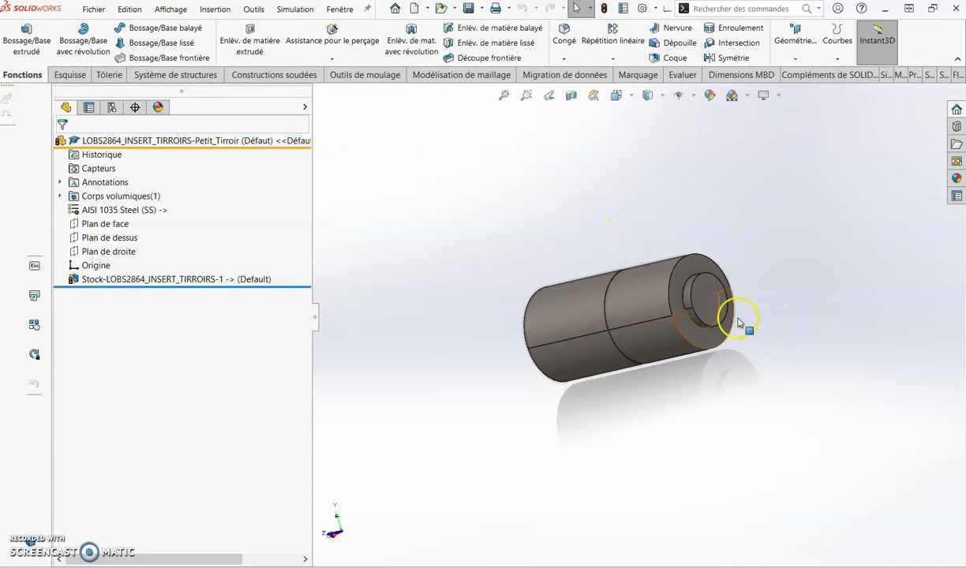
{"action": "left_click", "coordinate": [258, 44]}
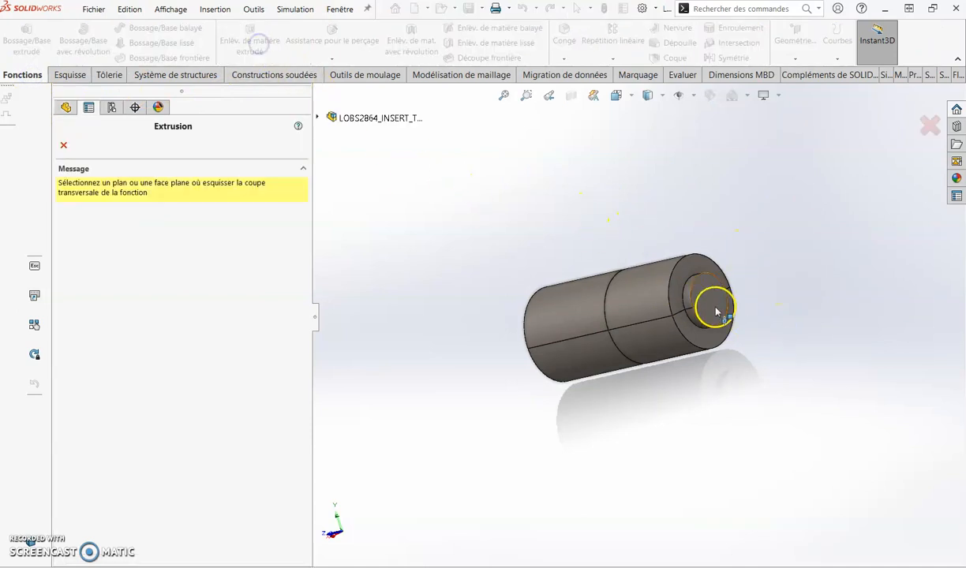
{"action": "scroll", "coordinate": [707, 302], "scroll_direction": "down", "scroll_amount": 3}
{"action": "left_click", "coordinate": [701, 301]}
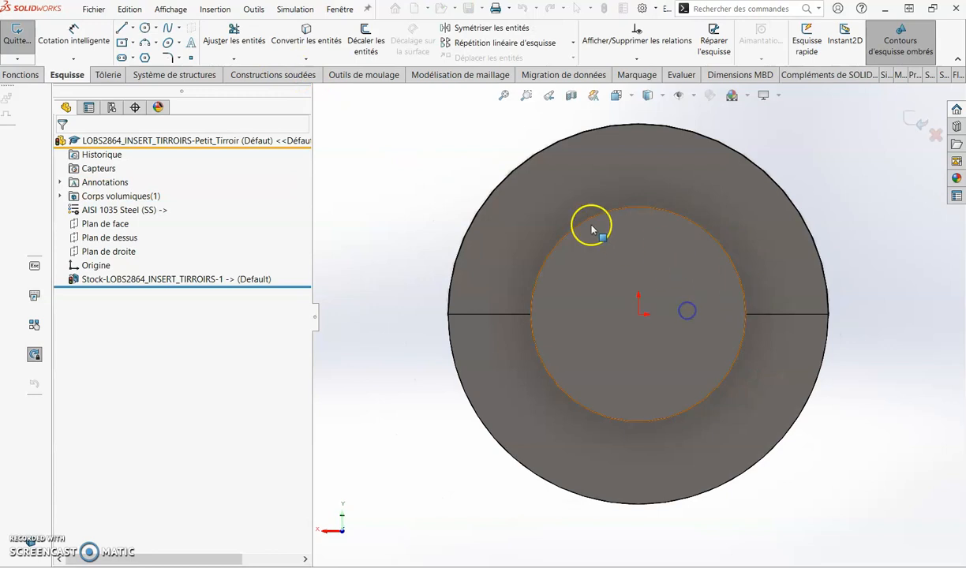
{"action": "left_click", "coordinate": [154, 27]}
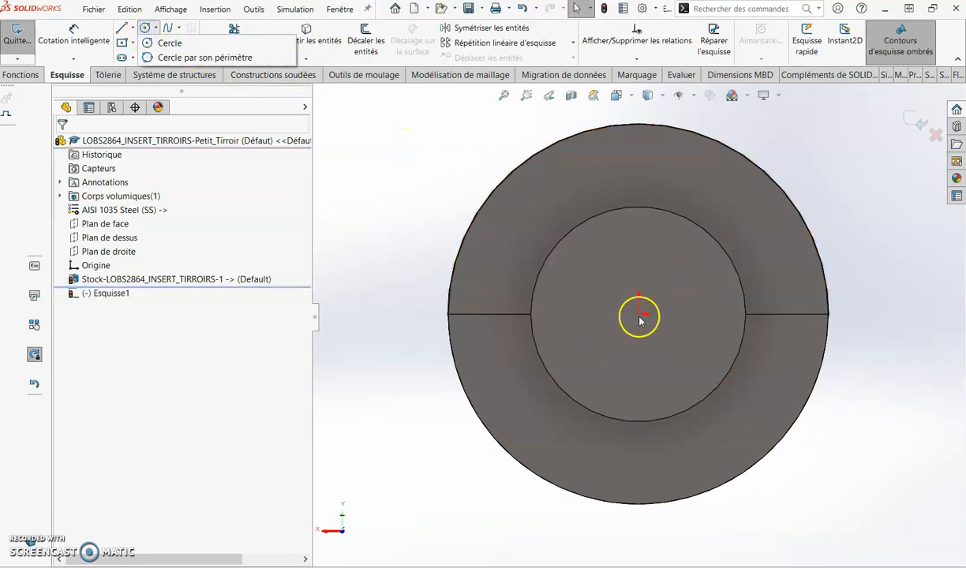
{"action": "left_click", "coordinate": [170, 43]}
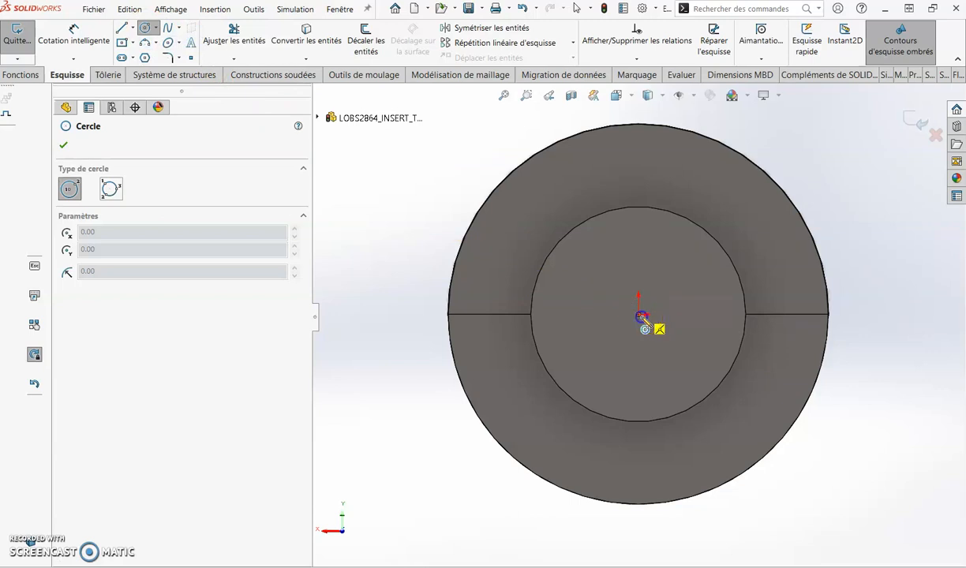
{"action": "left_click", "coordinate": [640, 314]}
{"action": "left_click", "coordinate": [678, 276]}
- Set the circle's diameter to 4 mm and cut it as a 10 mm blind hole
{"action": "left_click", "coordinate": [99, 44]}
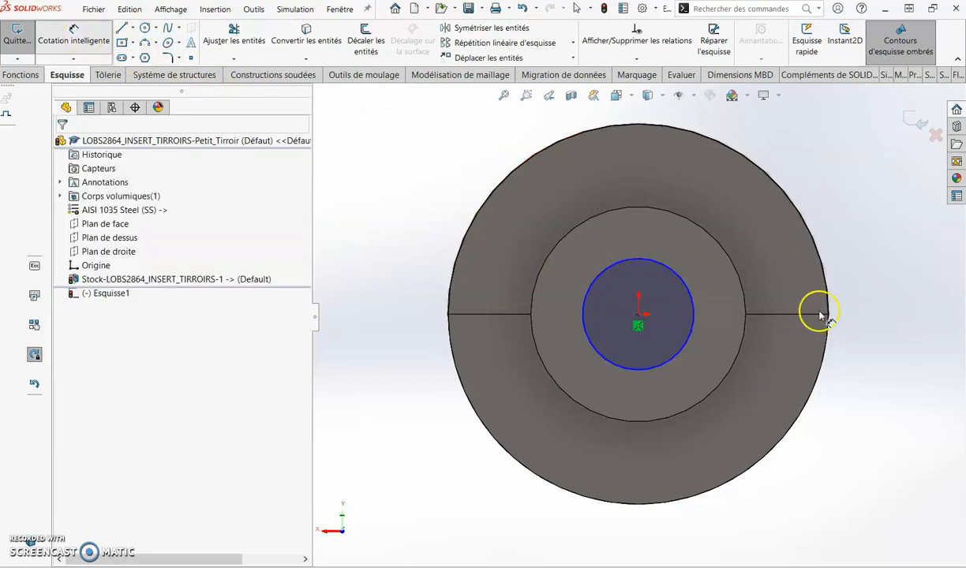
{"action": "left_click", "coordinate": [684, 277]}
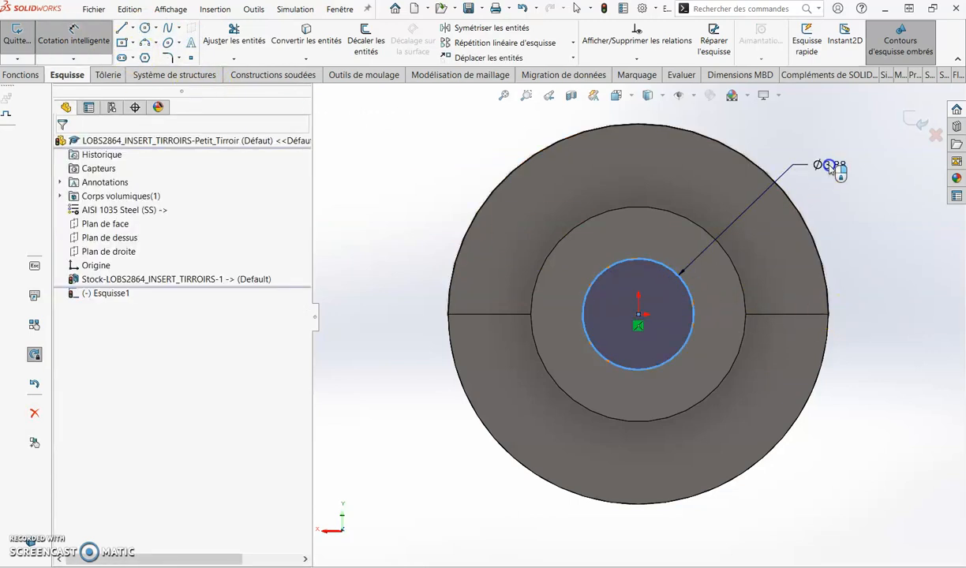
{"action": "left_click", "coordinate": [830, 168]}
{"action": "type", "text": "4"}
{"action": "key", "text": "Return"}
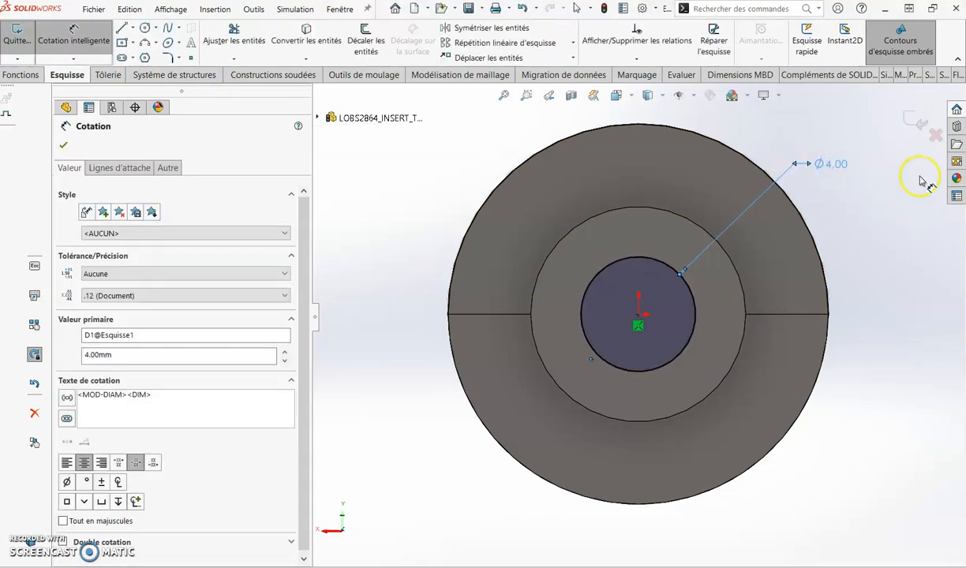
{"action": "left_click", "coordinate": [909, 118]}
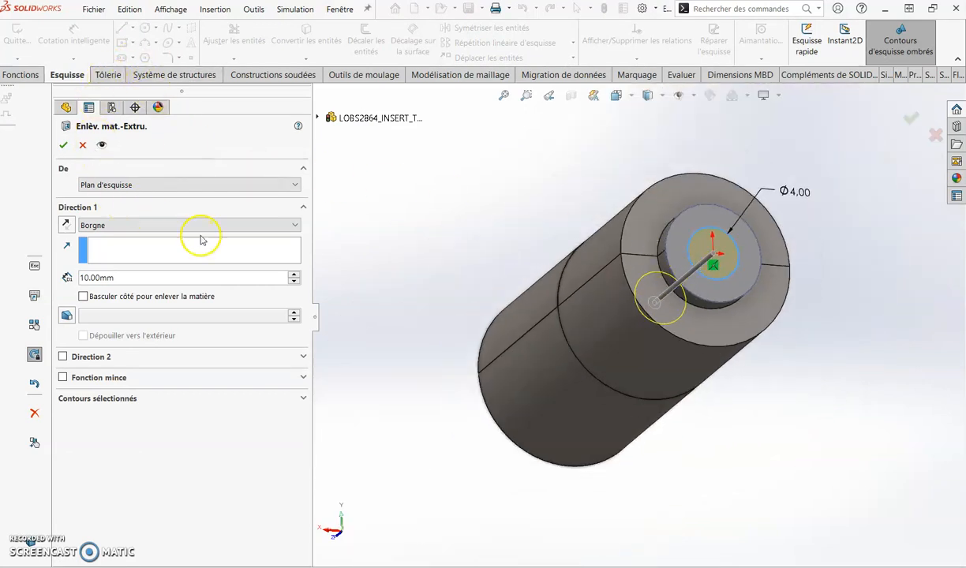
{"action": "left_click", "coordinate": [65, 145]}
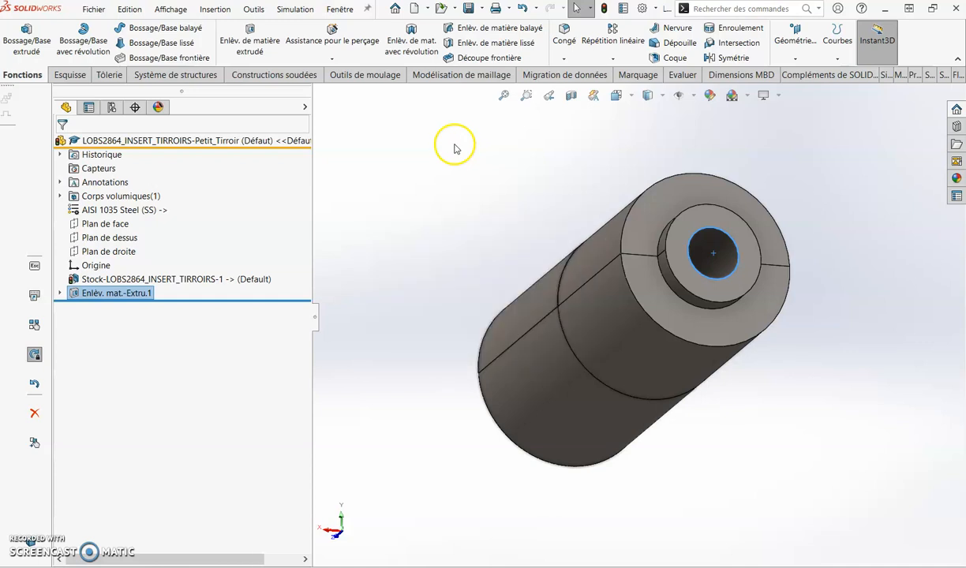
- Switch to the source part LOBS2864_INSERT_TIRROIRS and rebuild it
{"action": "key", "text": "ctrl+Tab"}
{"action": "middle_click_drag", "start_coordinate": [669, 281], "coordinate": [712, 306]}
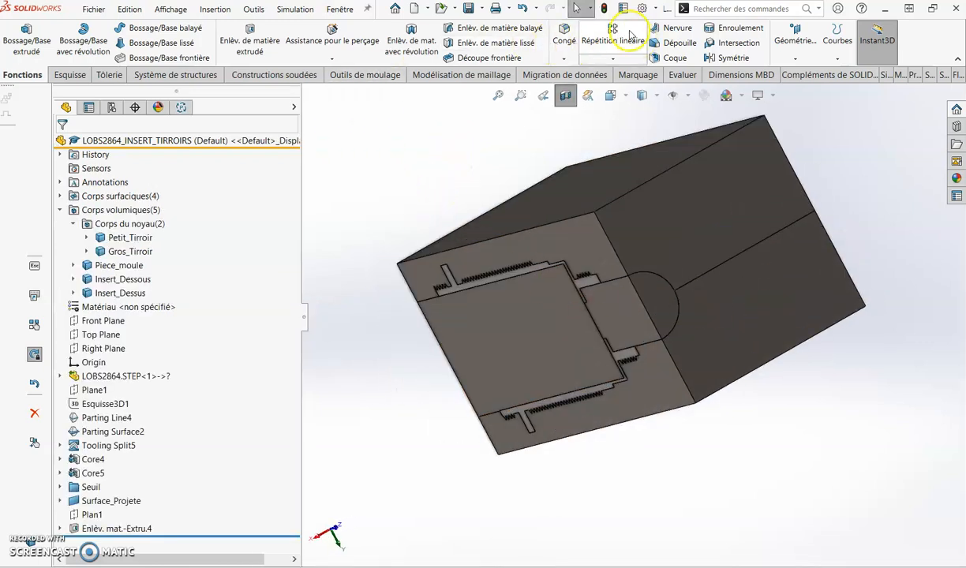
{"action": "left_click", "coordinate": [603, 9]}
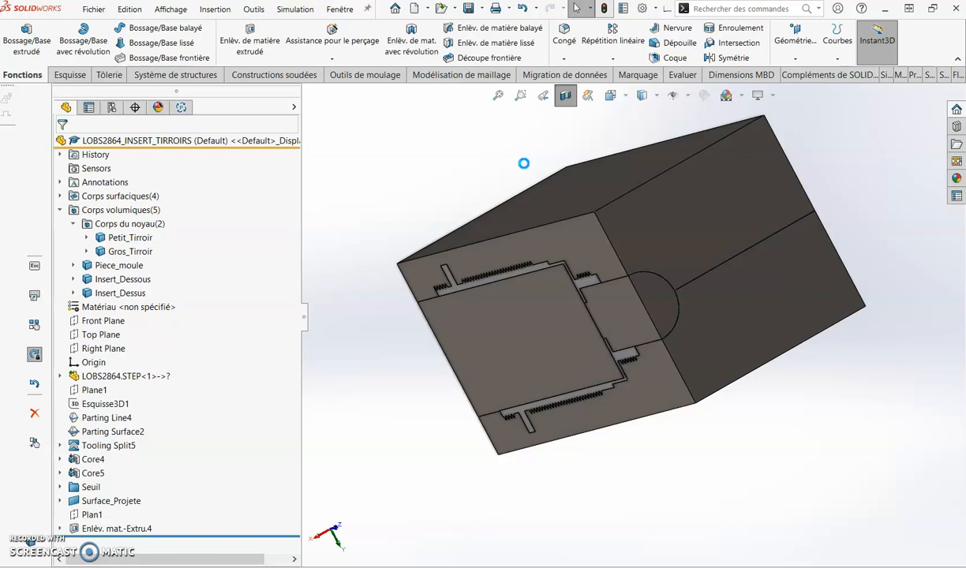
{"action": "left_click", "coordinate": [197, 214]}
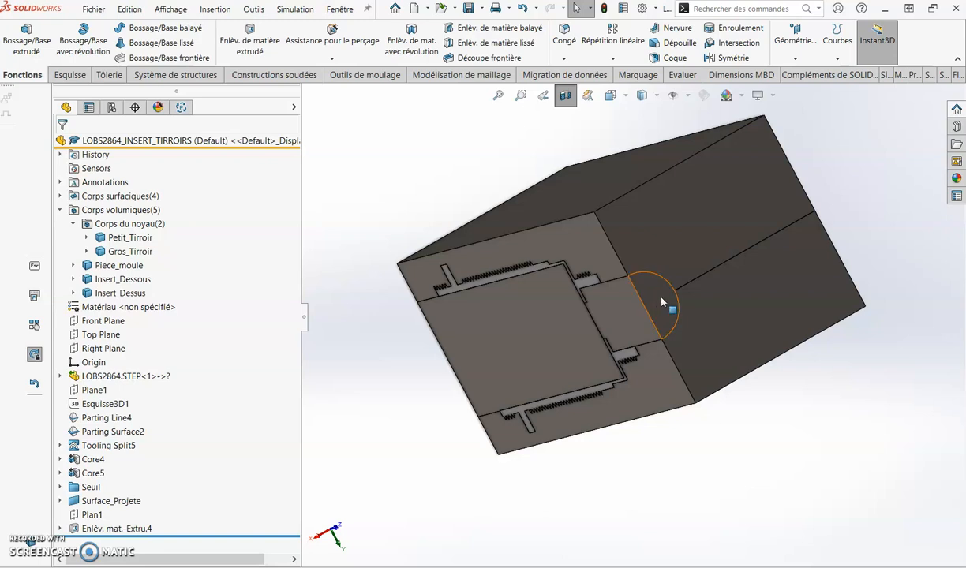
- Isolate the Petit_Tirroir body in the sectioned source model and orient it to expose its flat outer end face
{"action": "scroll", "coordinate": [655, 296], "scroll_direction": "down", "scroll_amount": 3}
{"action": "middle_click_drag", "start_coordinate": [600, 336], "coordinate": [832, 243]}
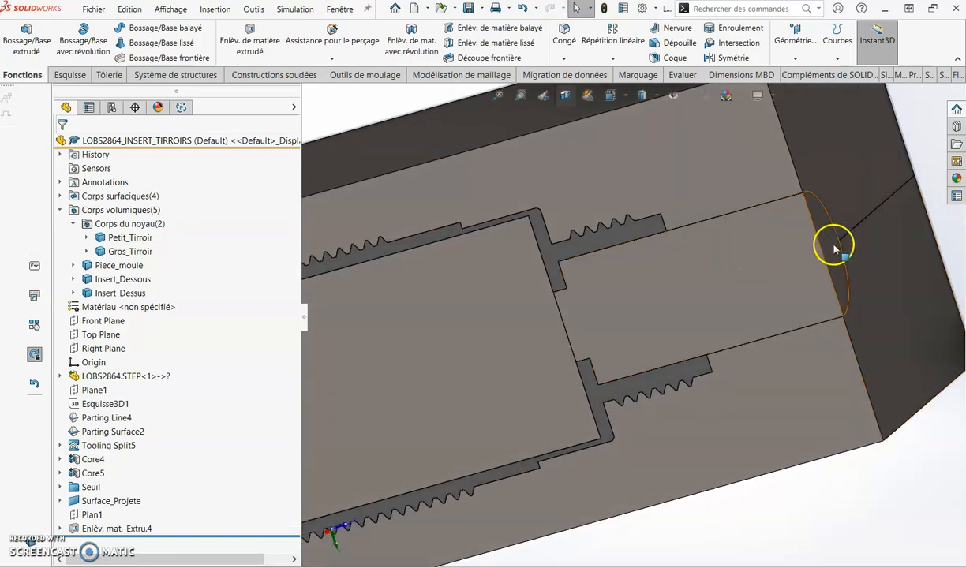
{"action": "right_click", "coordinate": [831, 244]}
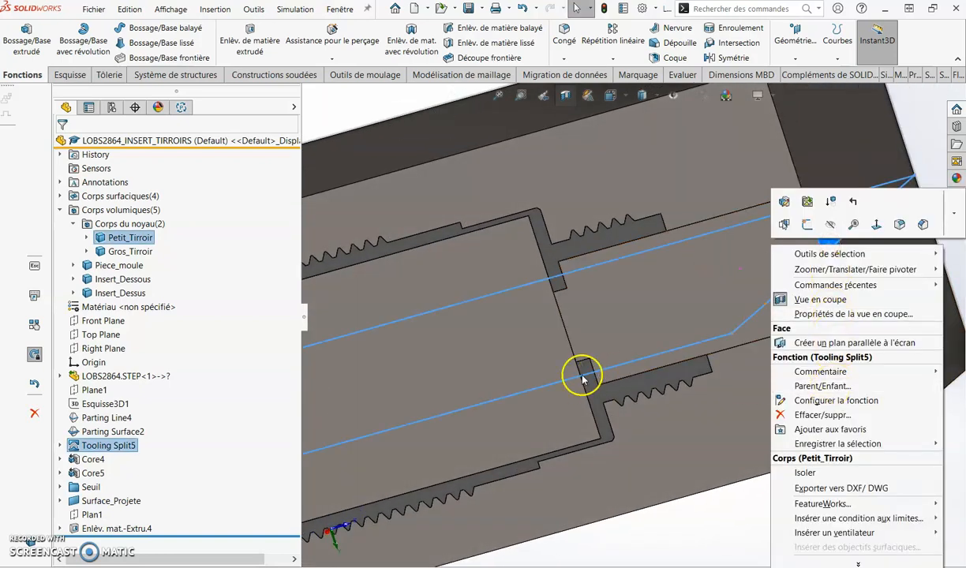
{"action": "scroll", "coordinate": [632, 322], "scroll_direction": "up", "scroll_amount": 4}
{"action": "left_click", "coordinate": [663, 542]}
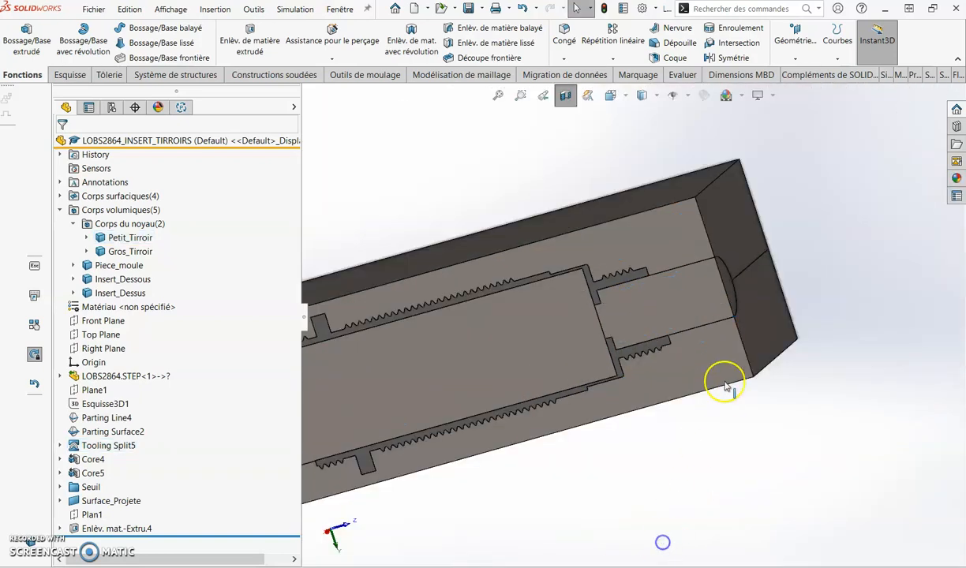
{"action": "right_click", "coordinate": [723, 274]}
{"action": "right_click", "coordinate": [130, 238]}
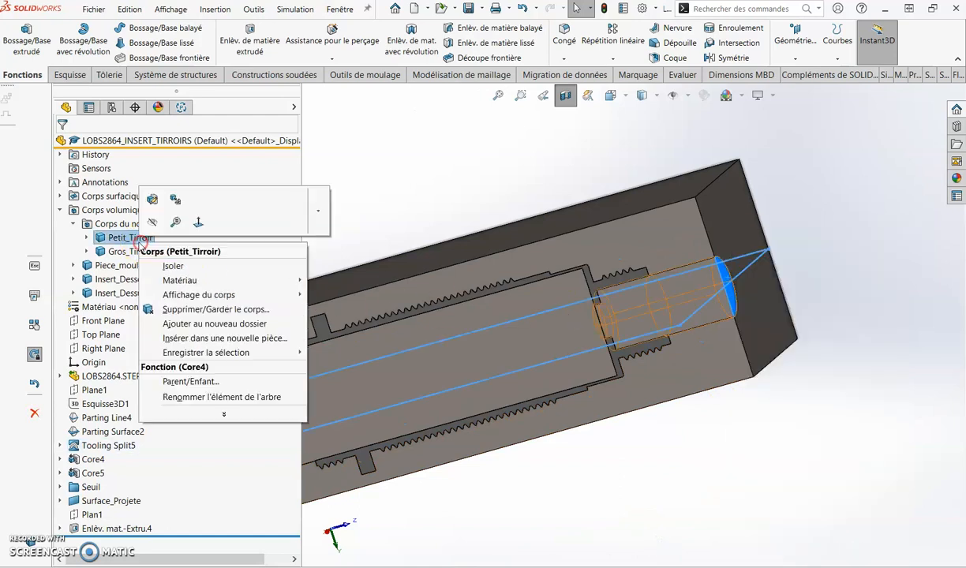
{"action": "left_click", "coordinate": [150, 253]}
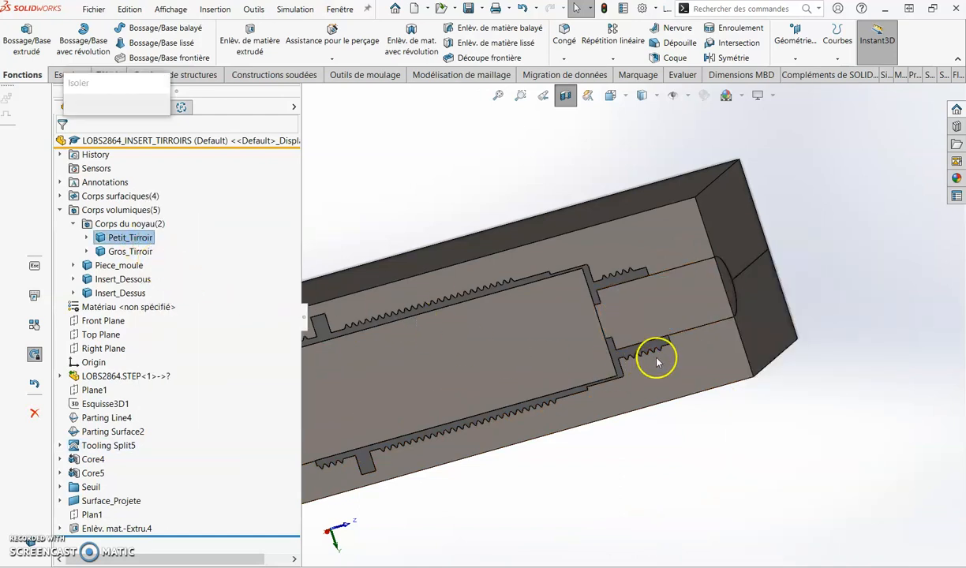
{"action": "middle_click_drag", "start_coordinate": [640, 363], "coordinate": [753, 290]}
{"action": "scroll", "coordinate": [640, 306], "scroll_direction": "down", "scroll_amount": 3}
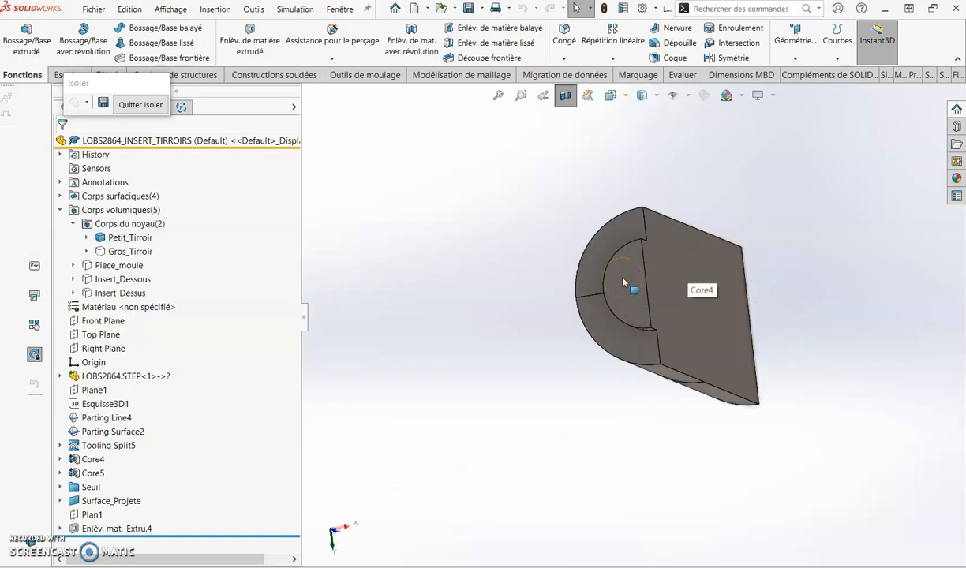
{"action": "middle_click_drag", "start_coordinate": [478, 285], "coordinate": [326, 283]}
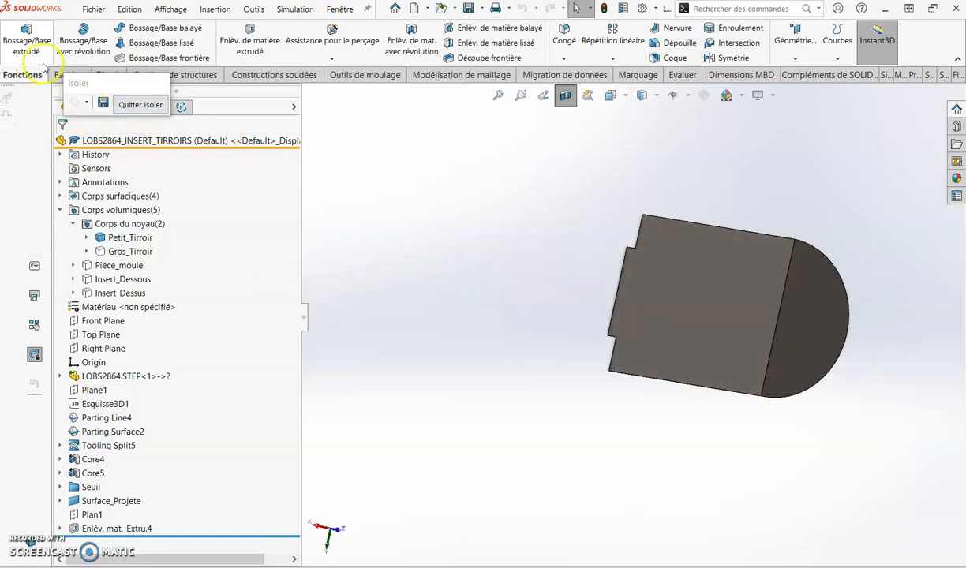
- Sketch an origin-centred circle about 4.4 mm in radius on Petit_Tirroir's outer end face and cut it 10 mm deep
{"action": "left_click", "coordinate": [266, 30]}
{"action": "left_click", "coordinate": [805, 312]}
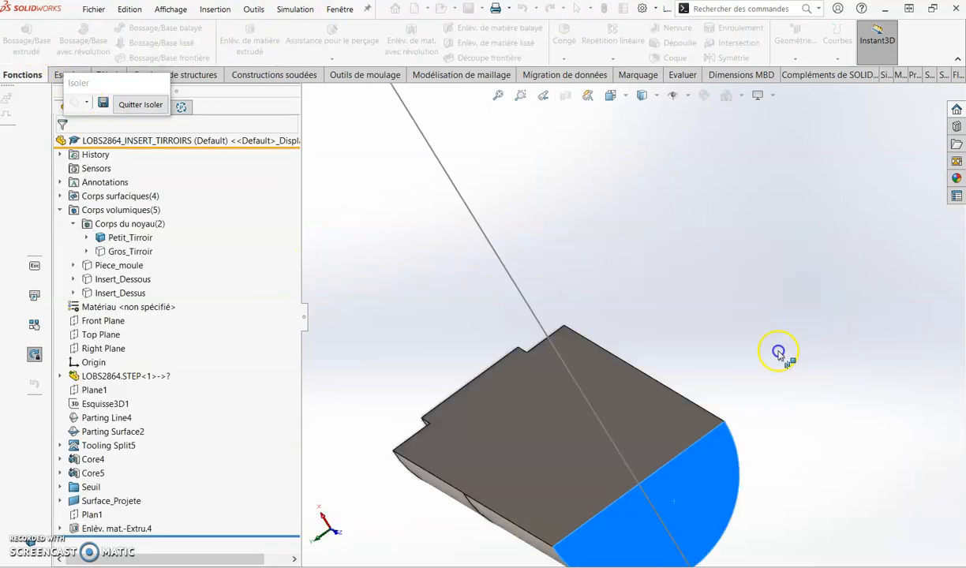
{"action": "left_click", "coordinate": [156, 28]}
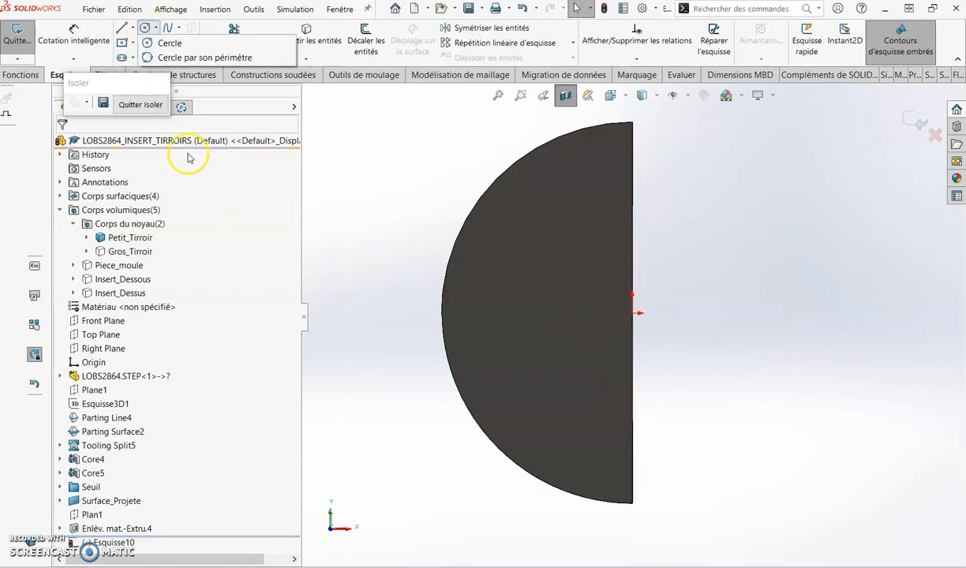
{"action": "left_click", "coordinate": [169, 43]}
{"action": "left_click", "coordinate": [633, 313]}
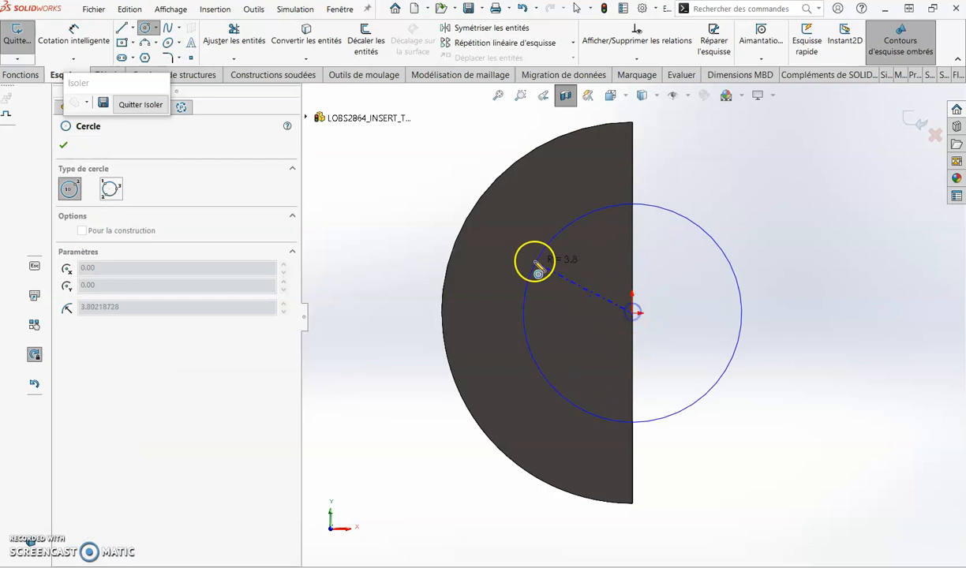
{"action": "left_click", "coordinate": [507, 261]}
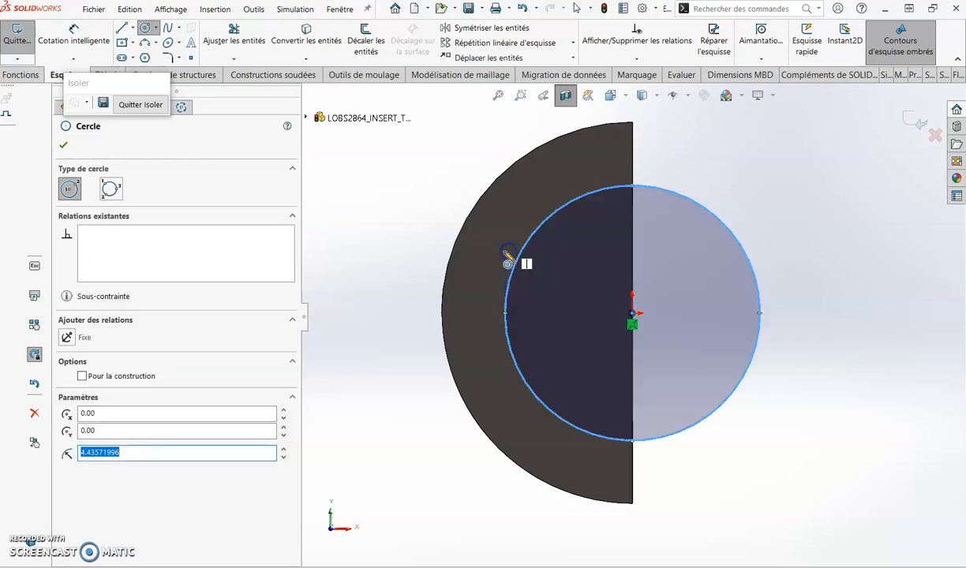
{"action": "left_click", "coordinate": [917, 116]}
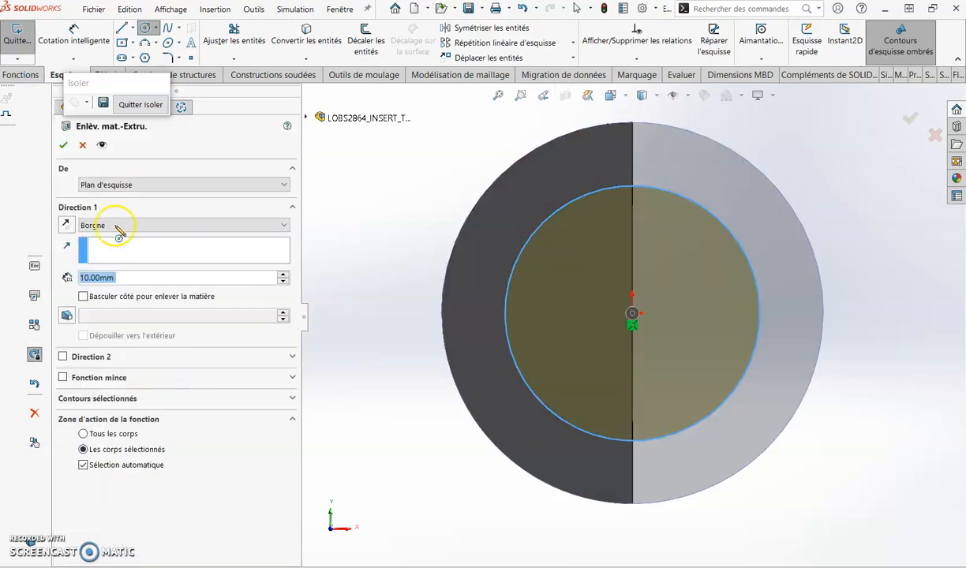
{"action": "left_click", "coordinate": [64, 144]}
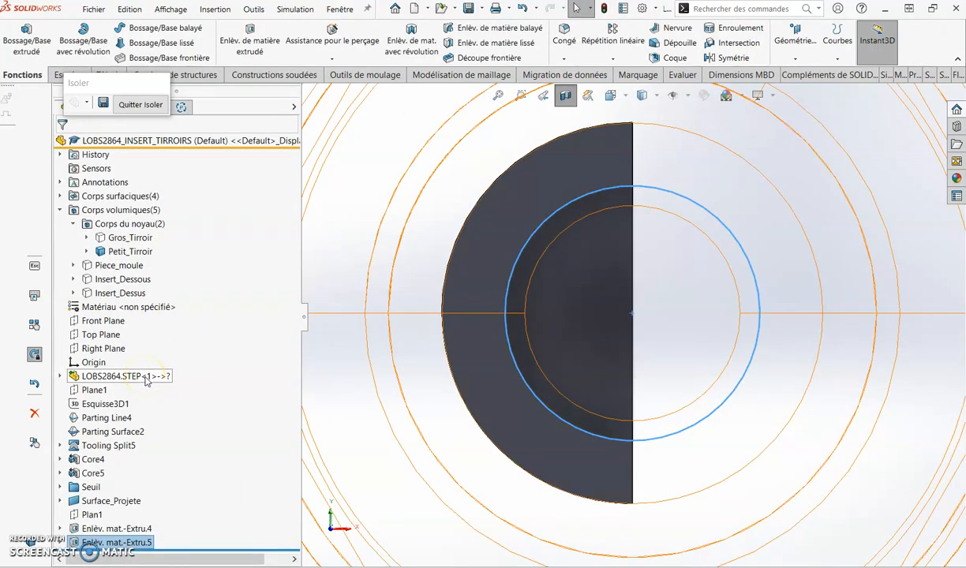
- Expand the LOBS2864.STEP feature down to its solid body and inspect the cut in the isolated Petit_Tirroir
{"action": "left_click", "coordinate": [60, 377]}
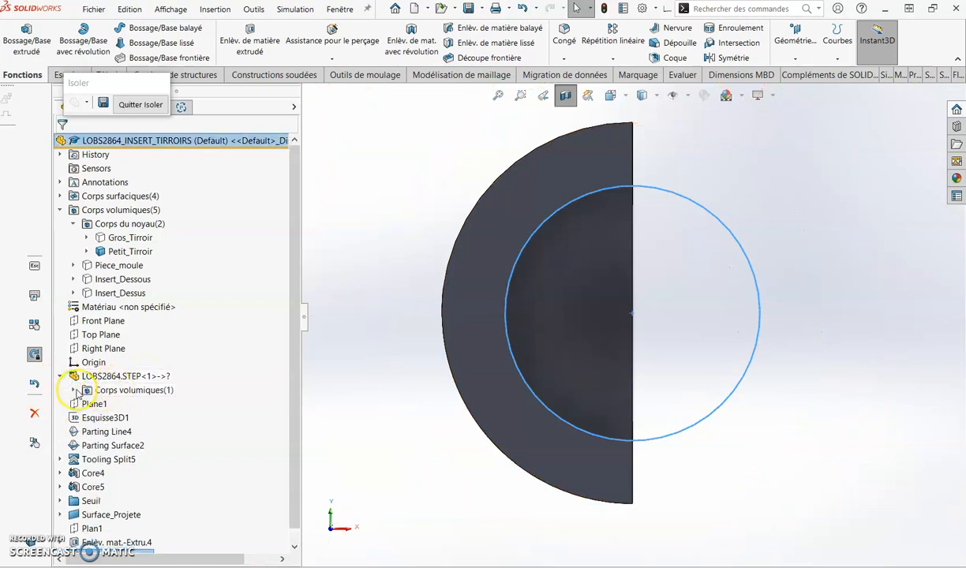
{"action": "left_click", "coordinate": [74, 390]}
{"action": "scroll", "coordinate": [680, 354], "scroll_direction": "up", "scroll_amount": 5}
{"action": "middle_click_drag", "start_coordinate": [500, 296], "coordinate": [548, 311]}
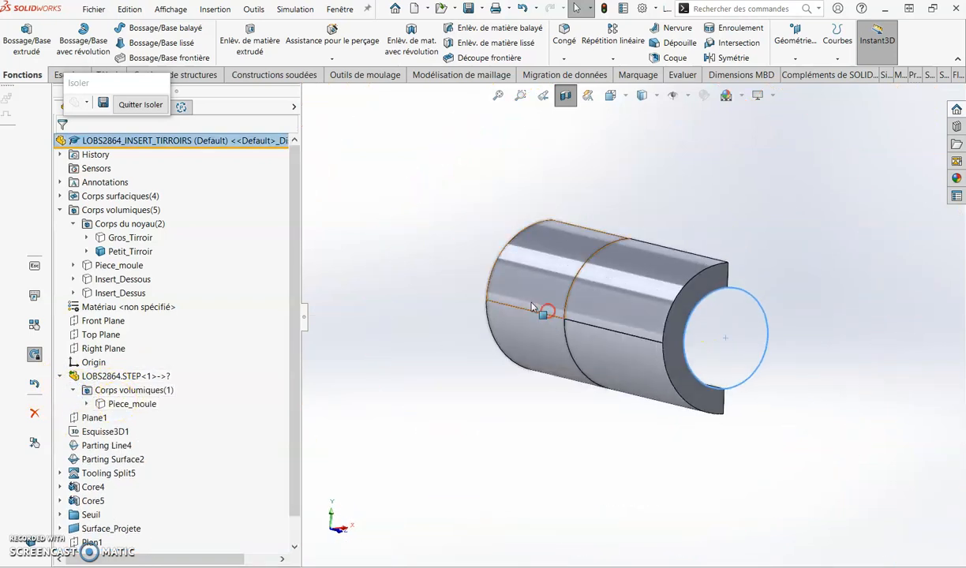
- Exit the body isolation and save the source mold insert part
{"action": "left_click", "coordinate": [142, 105]}
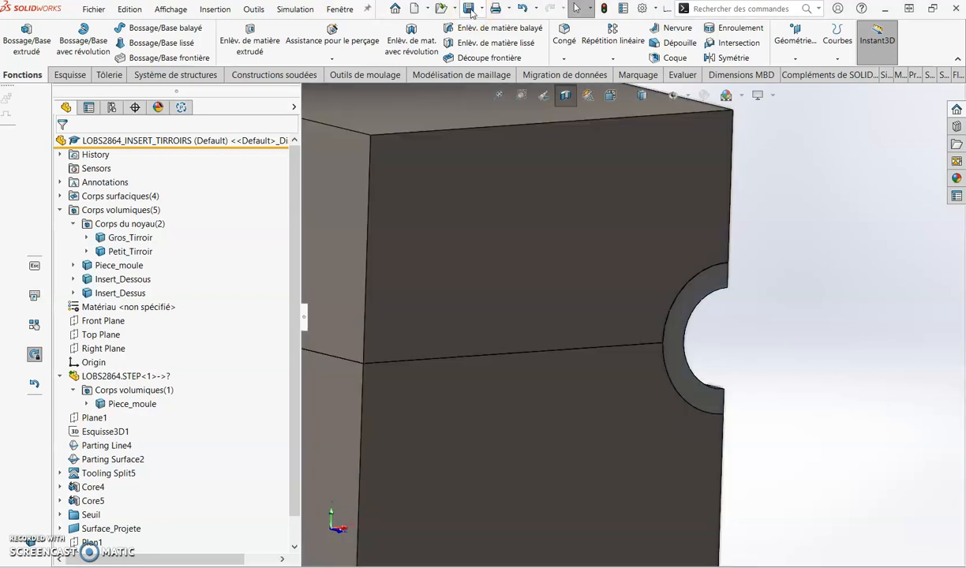
{"action": "left_click", "coordinate": [481, 9]}
{"action": "left_click", "coordinate": [481, 25]}
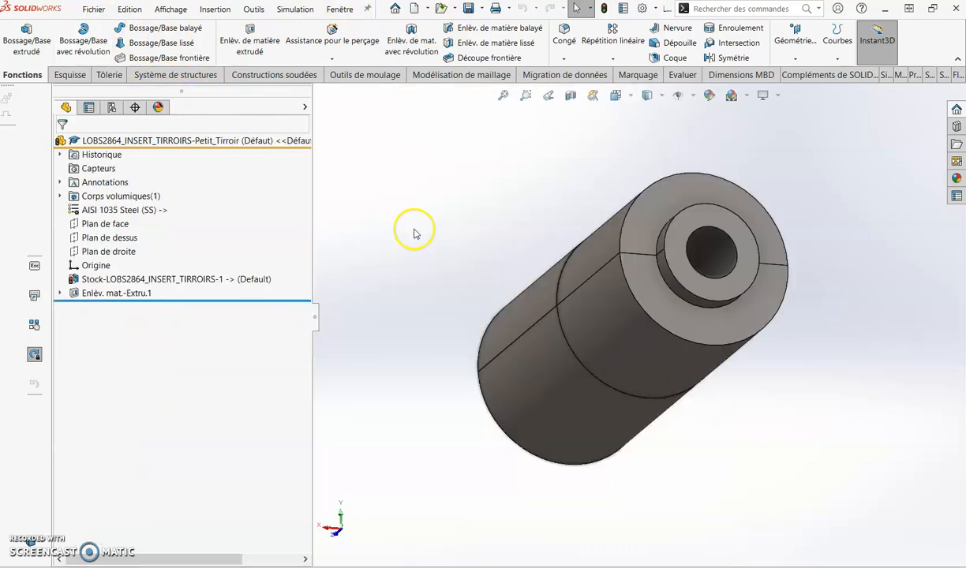
- Examine both ends of the exported Petit_Tirroir part, comparing its local 4 mm hole with the larger bore cut in the source
{"action": "middle_click_drag", "start_coordinate": [416, 233], "coordinate": [743, 255]}
{"action": "scroll", "coordinate": [746, 253], "scroll_direction": "up", "scroll_amount": 3}
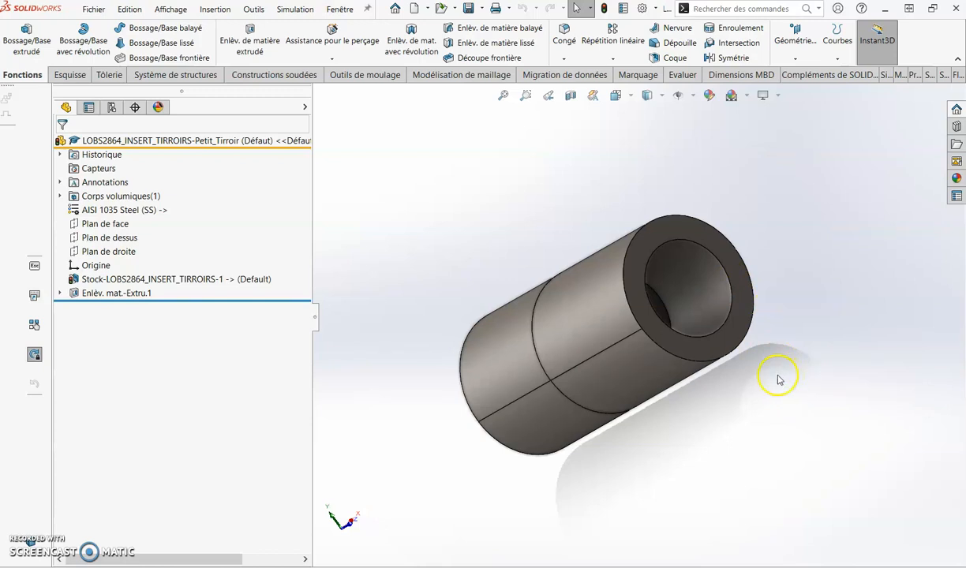
{"action": "middle_click_drag", "start_coordinate": [678, 379], "coordinate": [844, 213]}
{"action": "scroll", "coordinate": [660, 318], "scroll_direction": "up", "scroll_amount": 1}
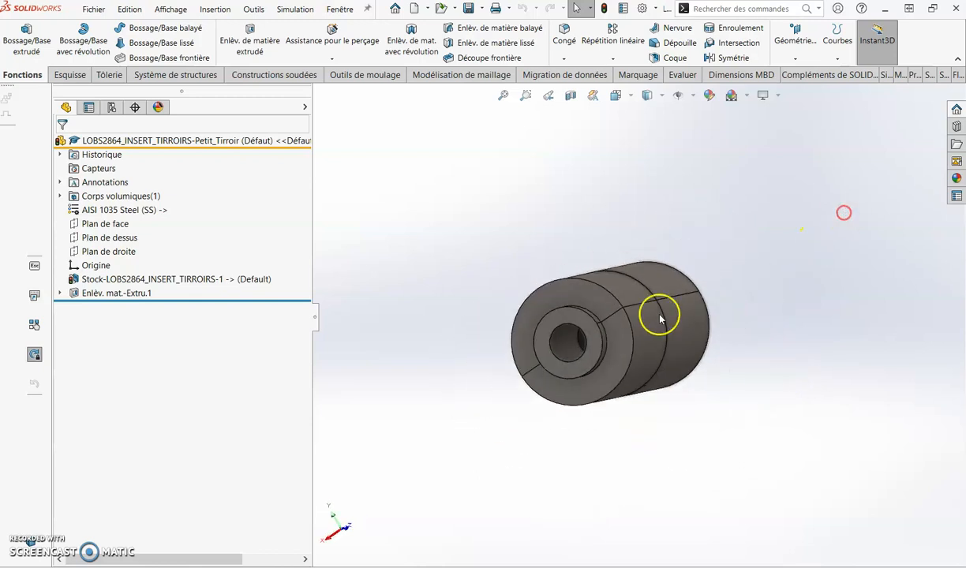
{"action": "scroll", "coordinate": [584, 345], "scroll_direction": "down", "scroll_amount": 6}
{"action": "middle_click_drag", "start_coordinate": [583, 345], "coordinate": [567, 324]}
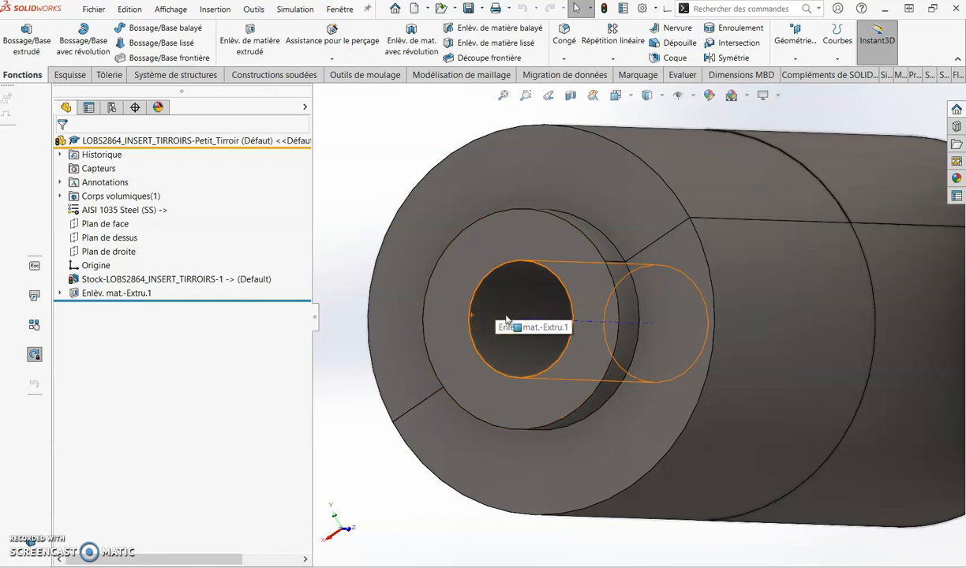
{"action": "scroll", "coordinate": [506, 316], "scroll_direction": "up", "scroll_amount": 5}
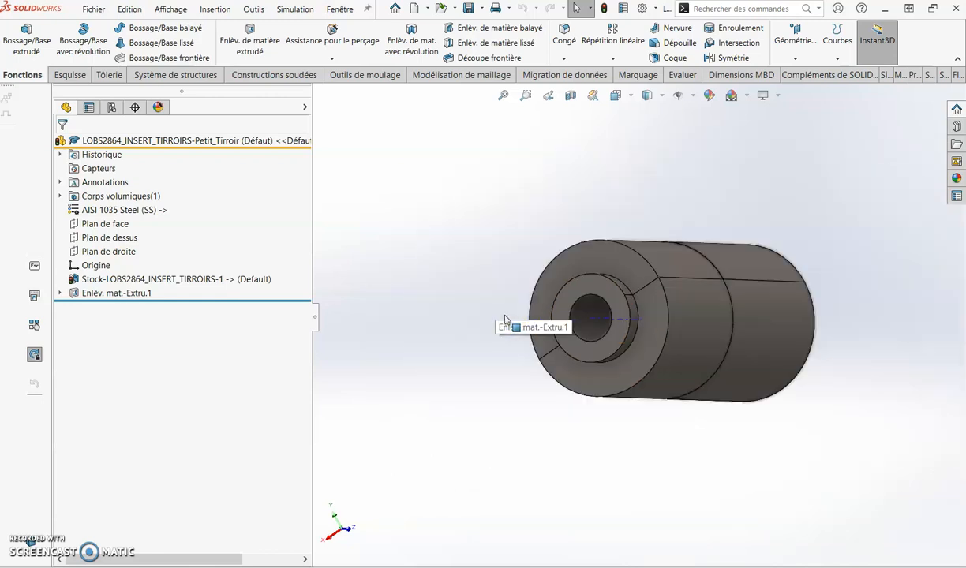
{"action": "middle_click_drag", "start_coordinate": [876, 380], "coordinate": [661, 301]}
{"action": "scroll", "coordinate": [691, 280], "scroll_direction": "down", "scroll_amount": 5}
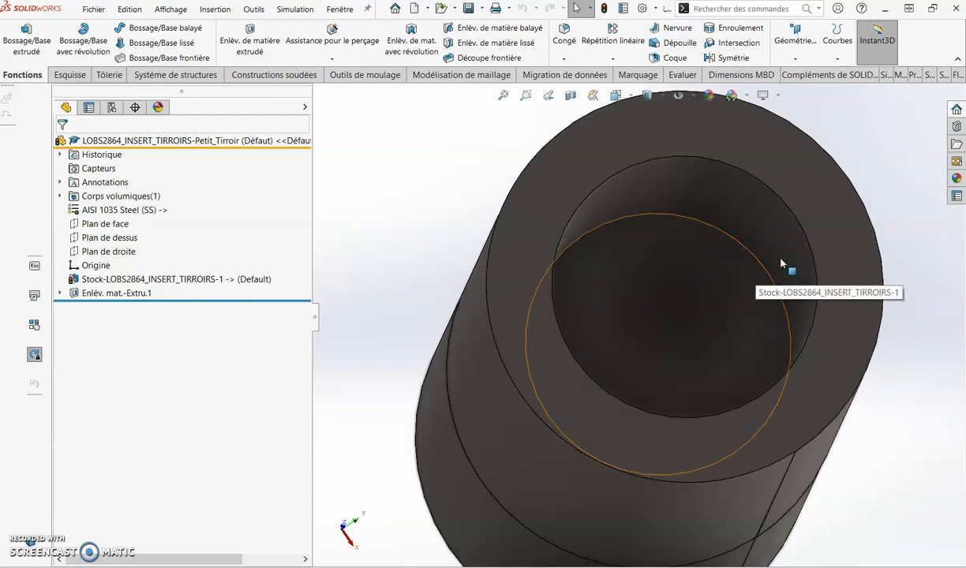
{"action": "scroll", "coordinate": [781, 263], "scroll_direction": "up", "scroll_amount": 3}
{"action": "left_click", "coordinate": [858, 344]}
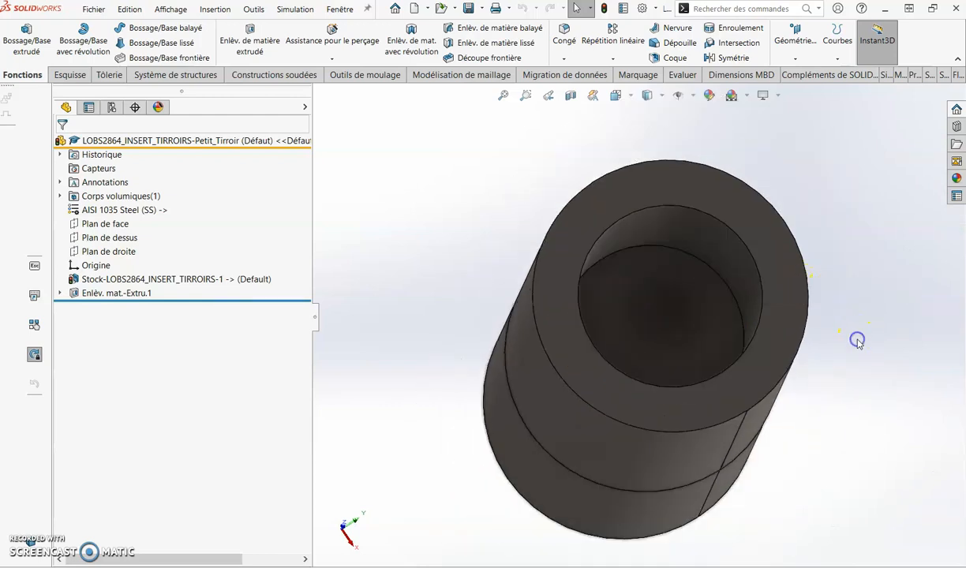
{"action": "middle_click_drag", "start_coordinate": [695, 429], "coordinate": [787, 421]}
{"action": "scroll", "coordinate": [787, 421], "scroll_direction": "up", "scroll_amount": 3}
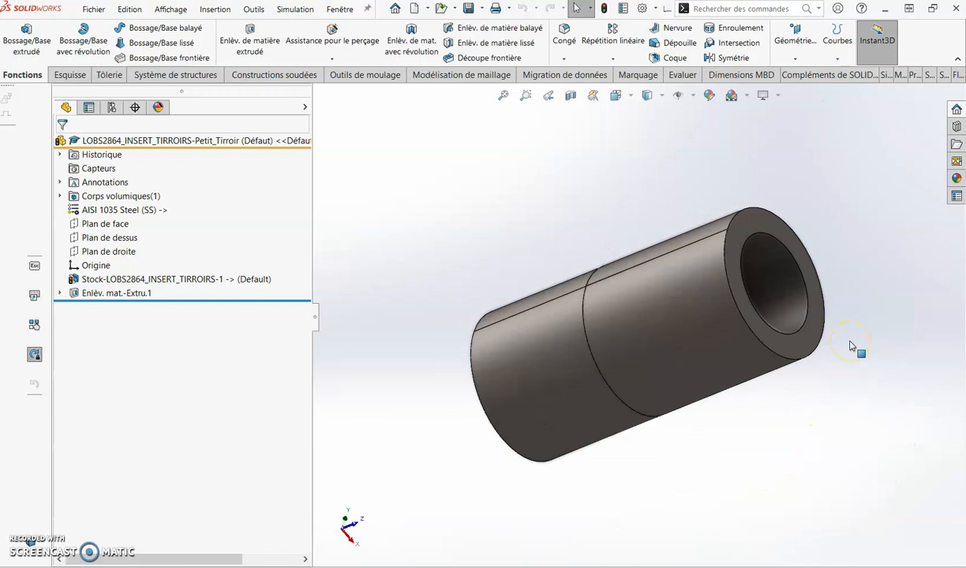